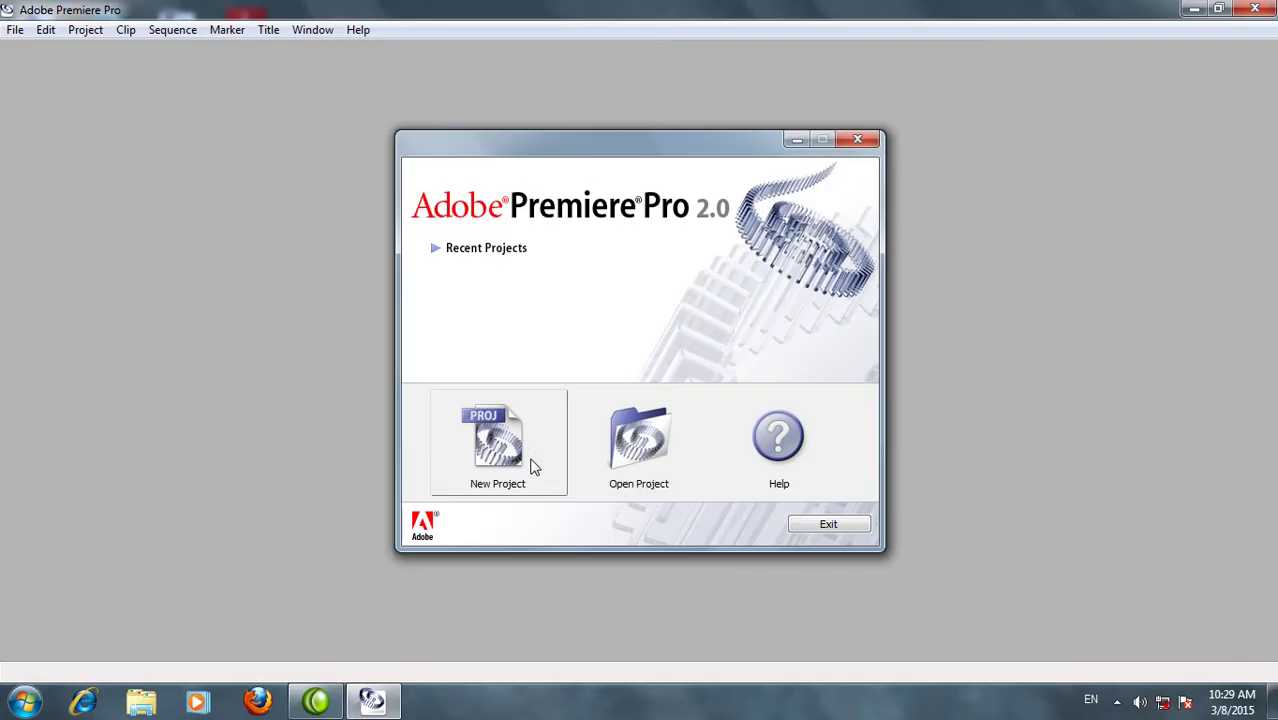
Create a DV-NTSC Standard 48kHz project, entering a personal name as the project name
click(531, 457)
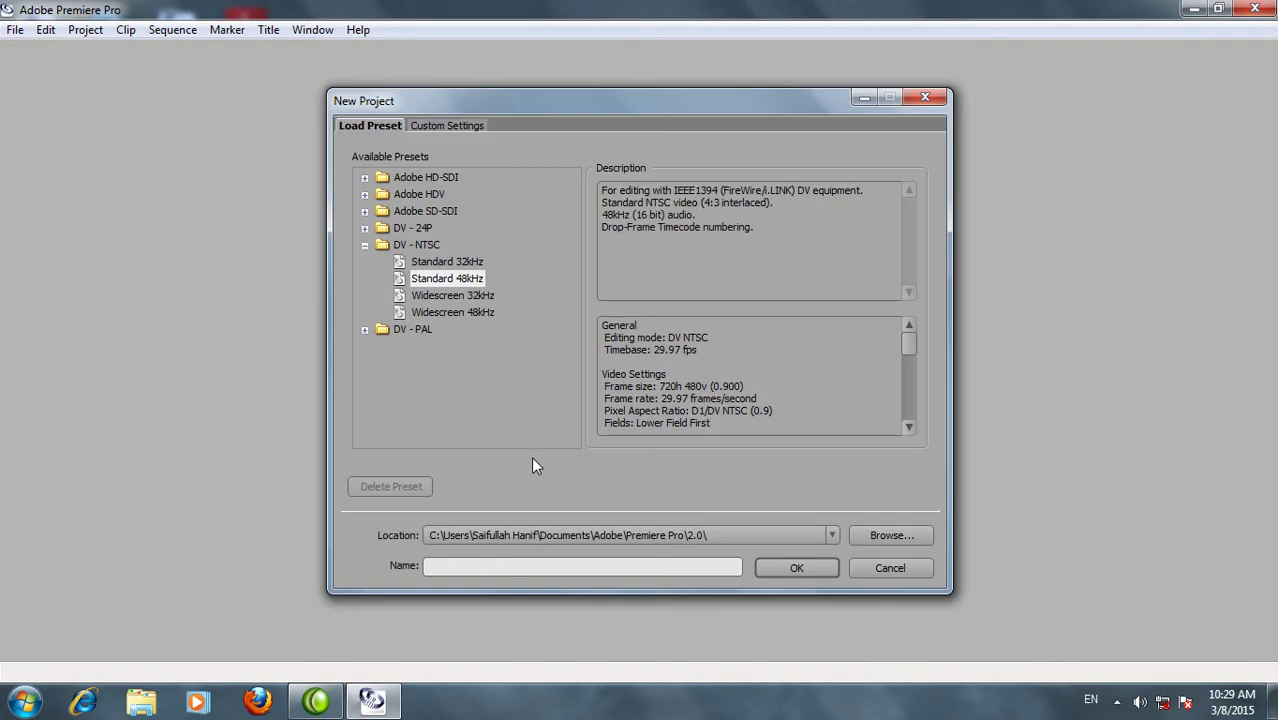
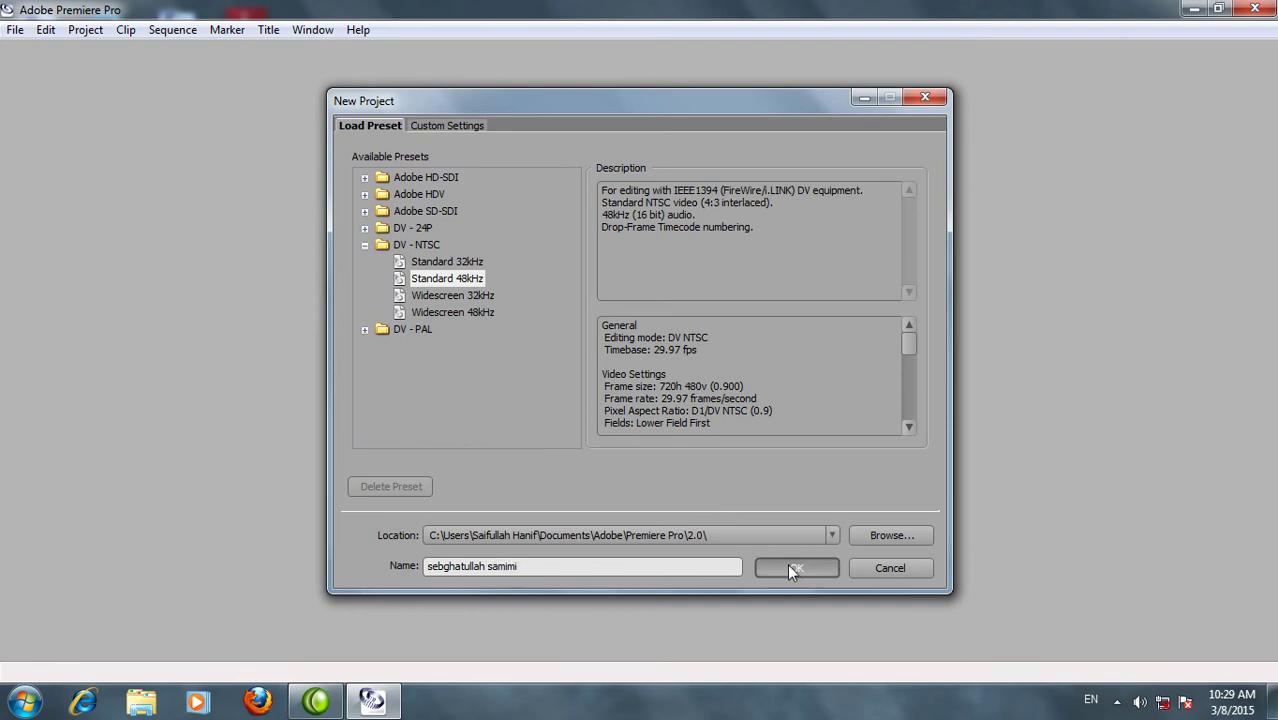
click(787, 565)
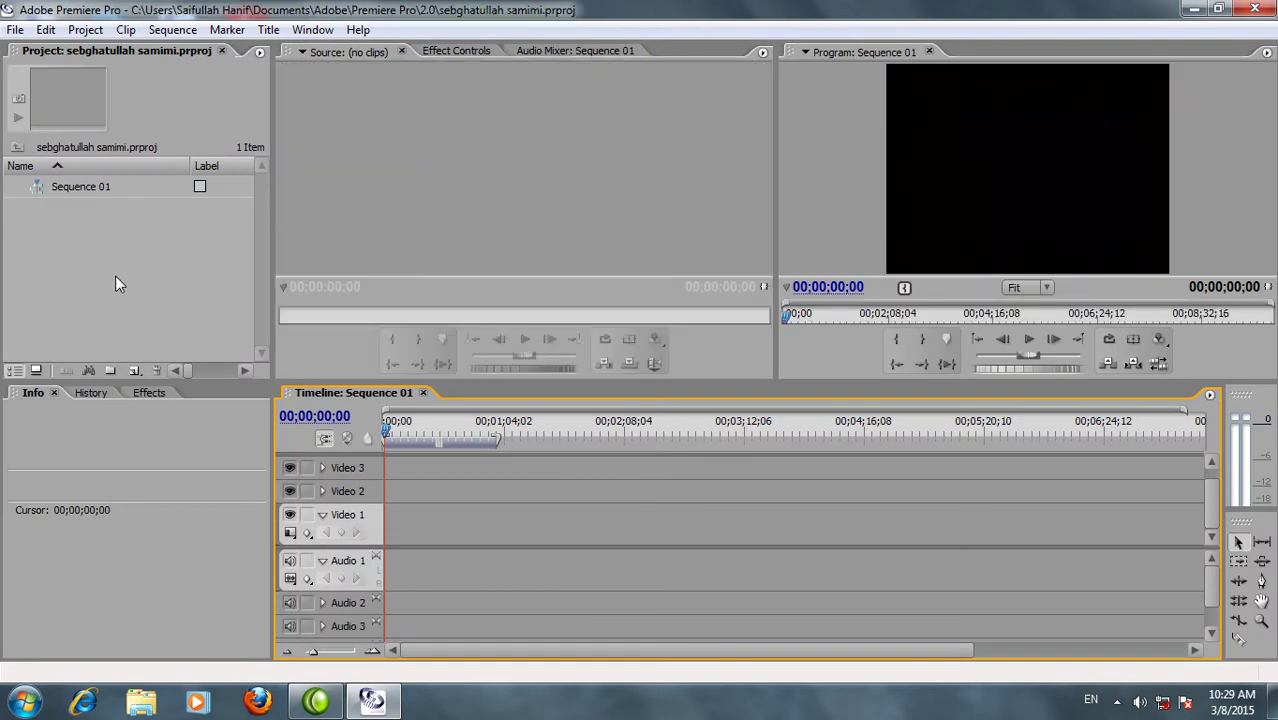
Create a new title, Title 01, and type 'Kandahar' on the canvas
click(130, 362)
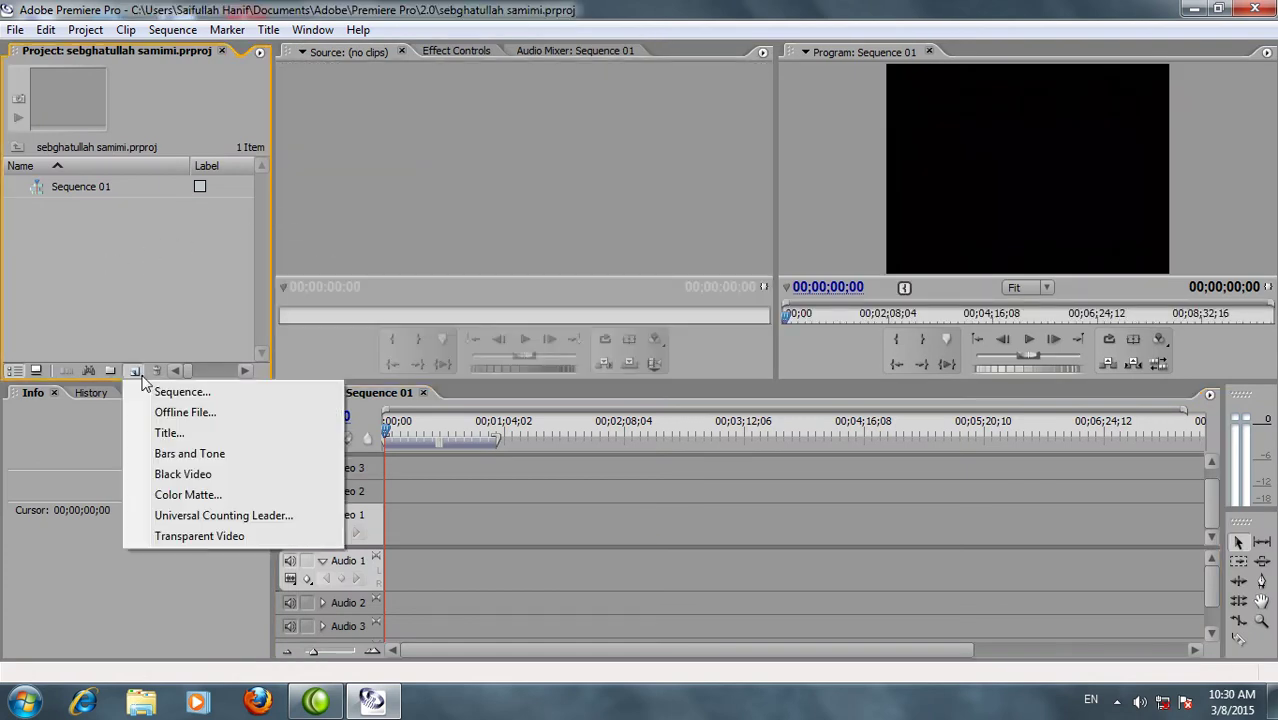
click(188, 432)
click(789, 418)
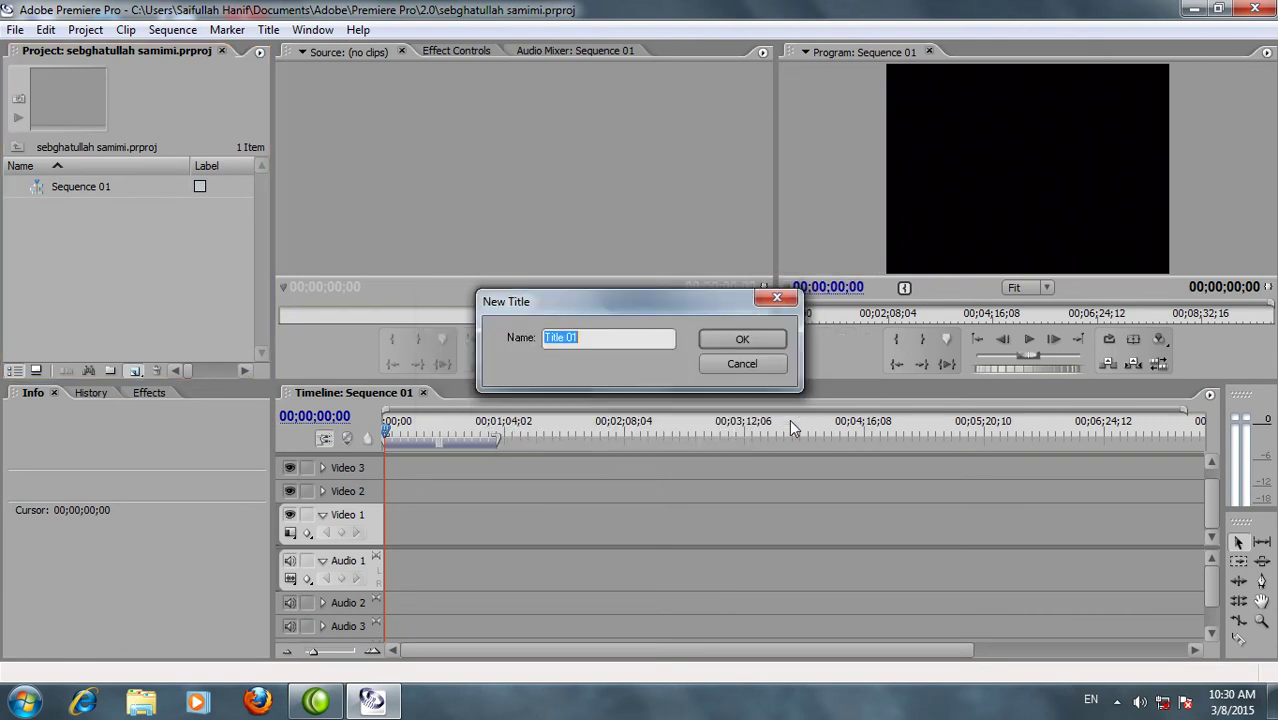
click(746, 337)
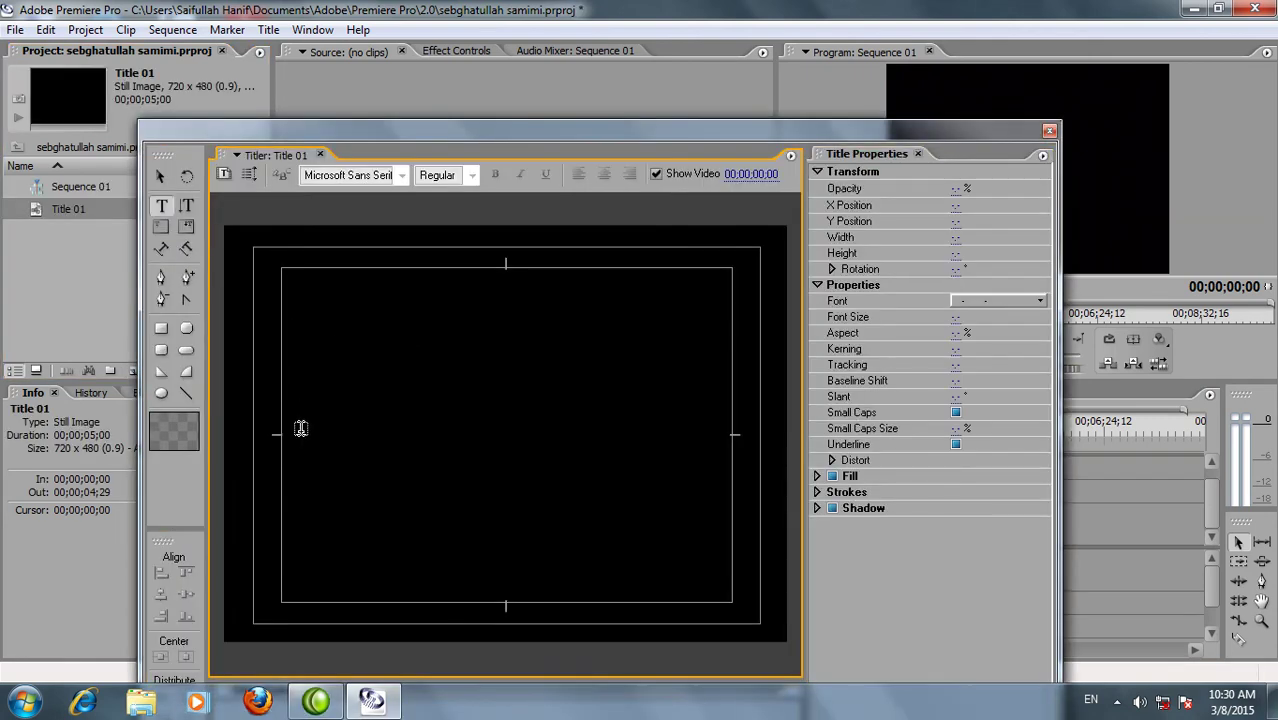
click(300, 428)
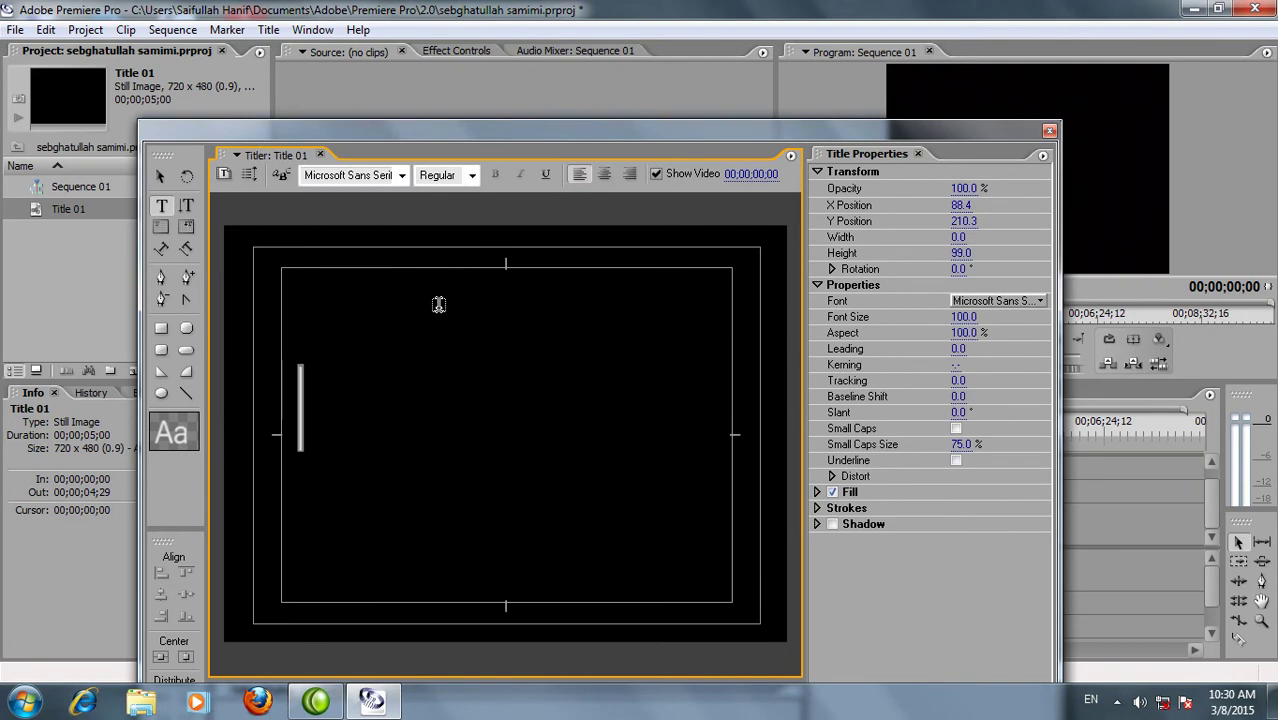
text(K)
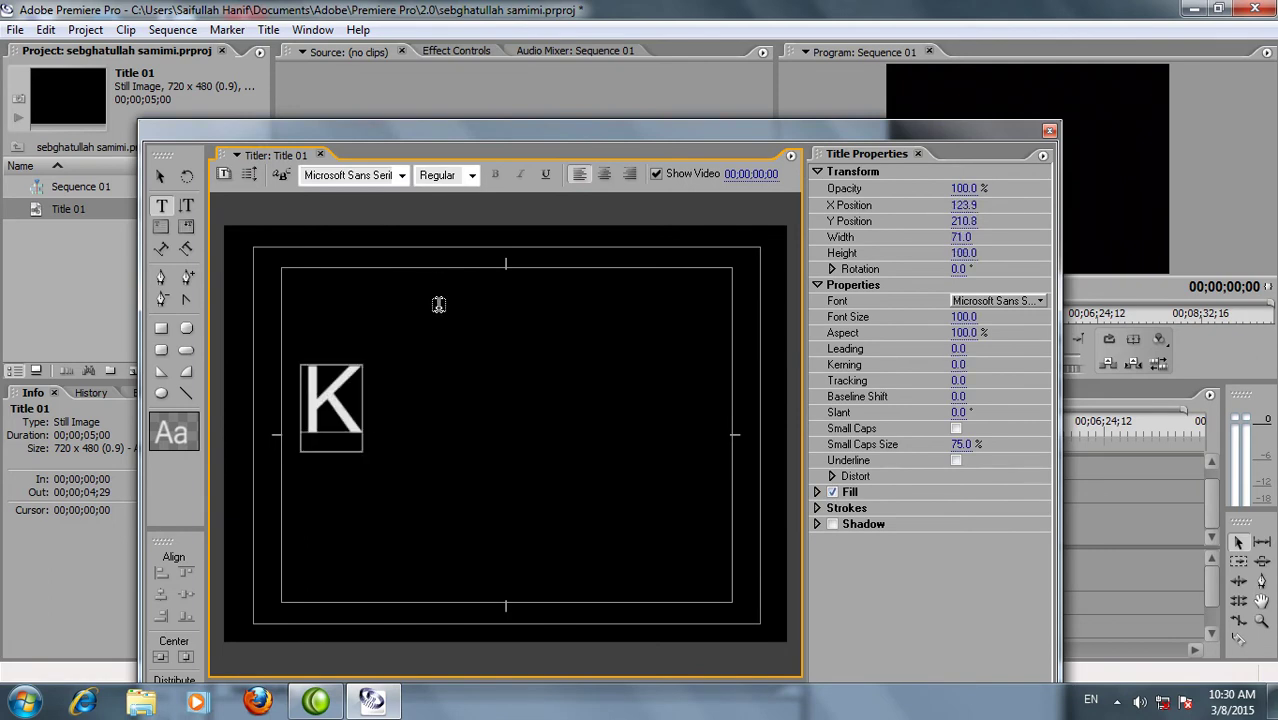
text(an)
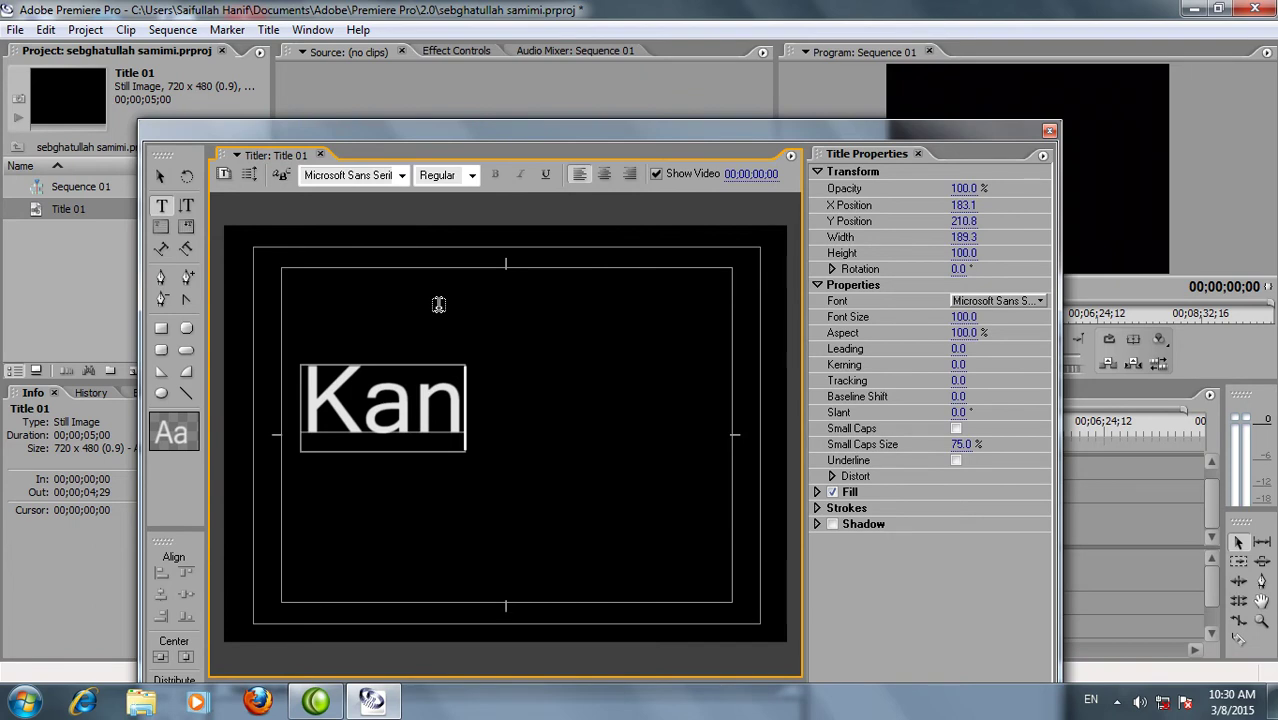
text(dahar)
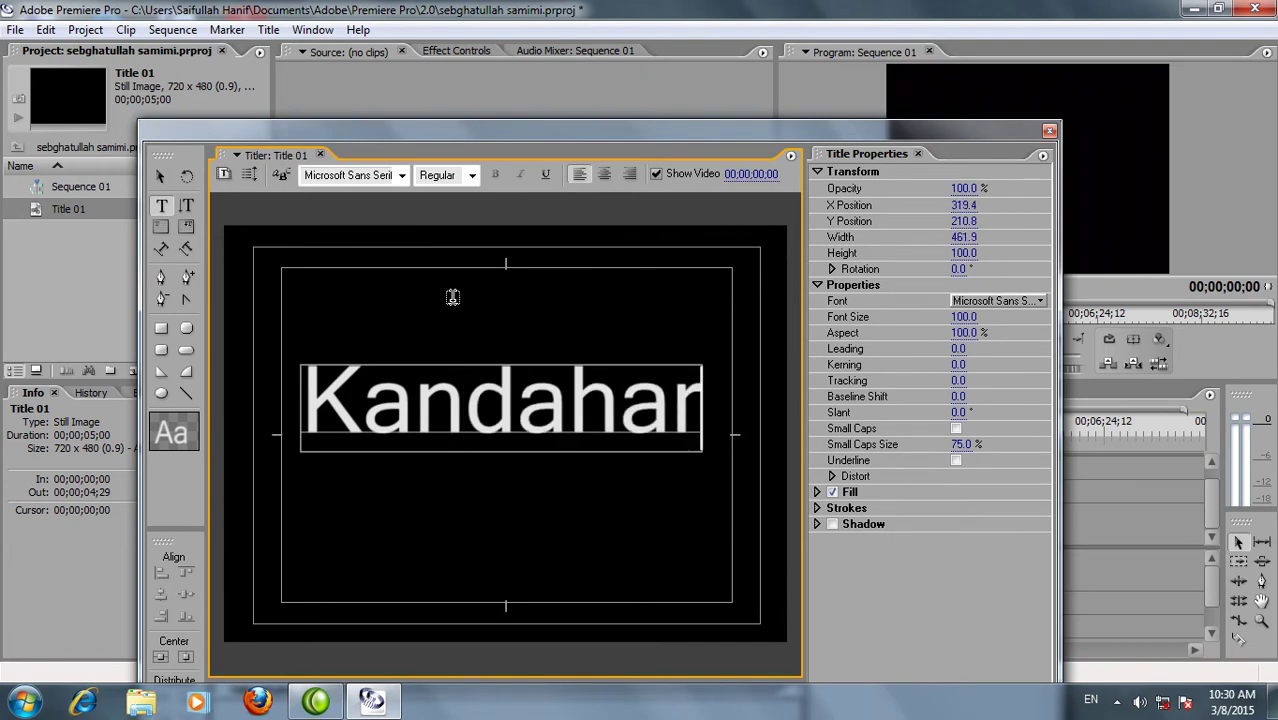
Set the Kandahar text to Bell Gothic Std Black and centre it horizontally and vertically
click(400, 176)
drag(520, 305, 521, 56)
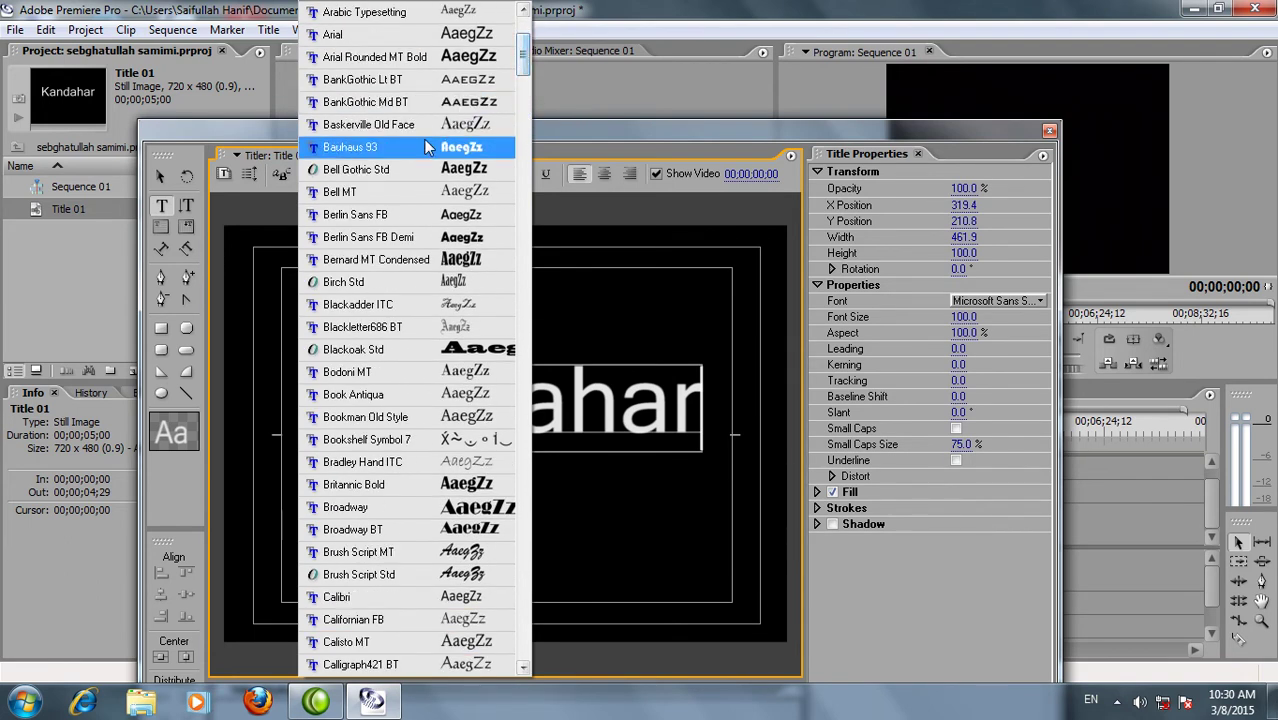
click(384, 176)
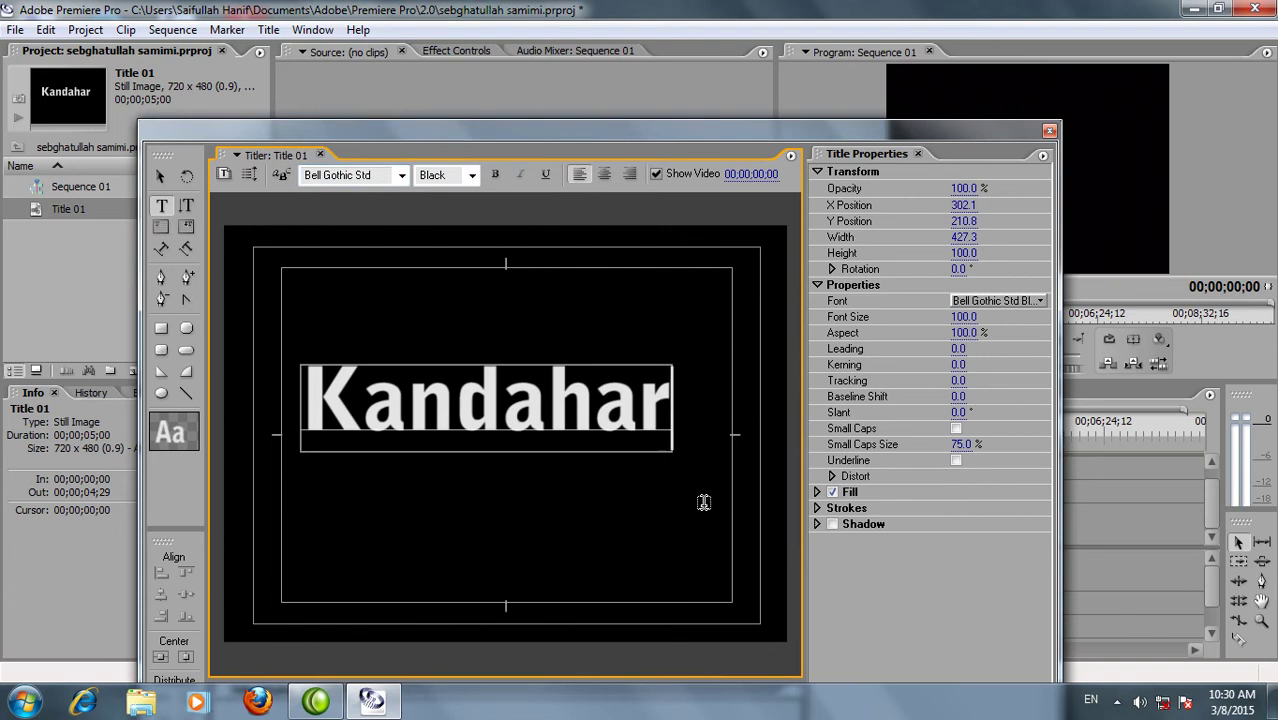
click(160, 657)
click(185, 657)
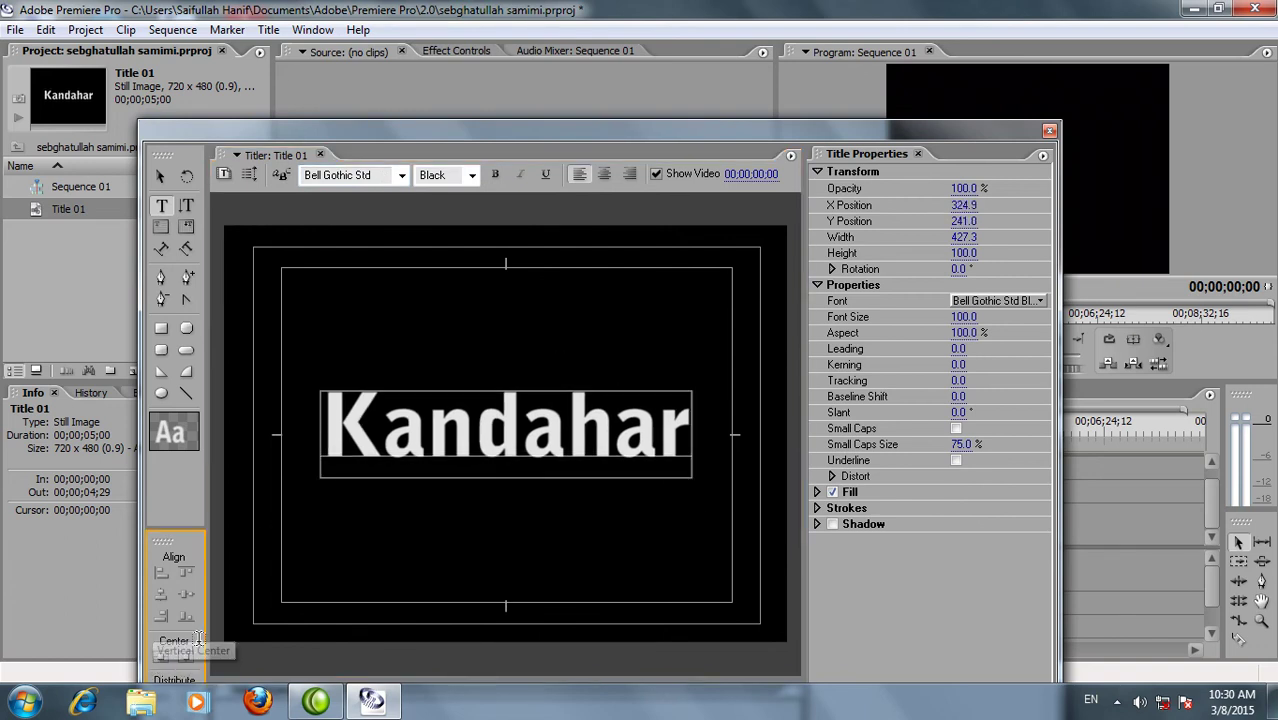
drag(900, 127, 924, 47)
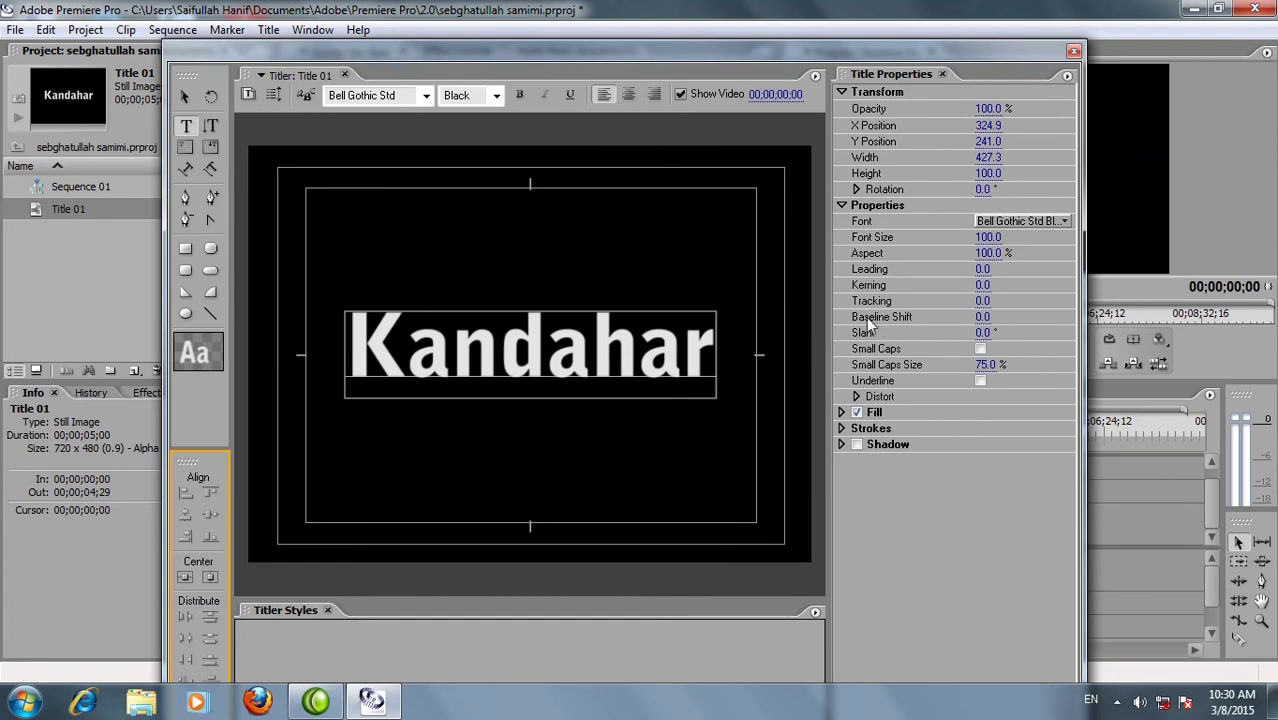
Switch the Kandahar fill to a linear gradient with one stop set to dark gold 9E7418
click(842, 412)
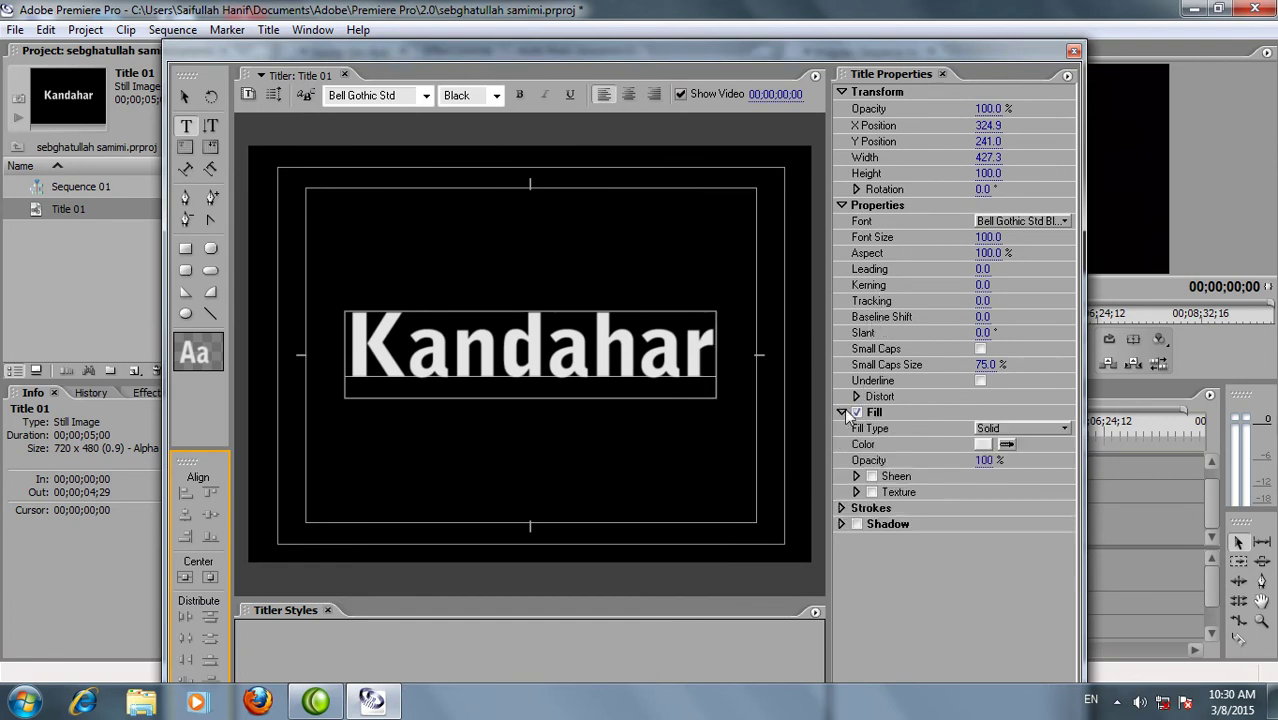
click(842, 206)
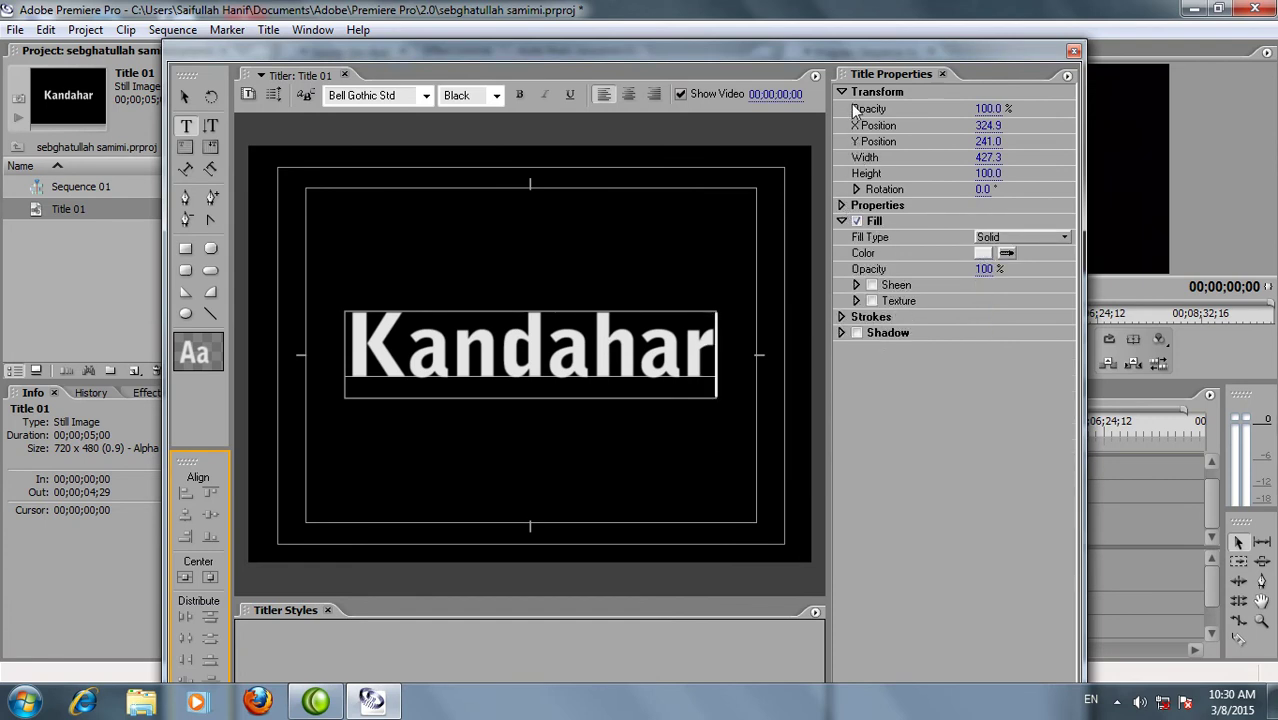
click(1005, 238)
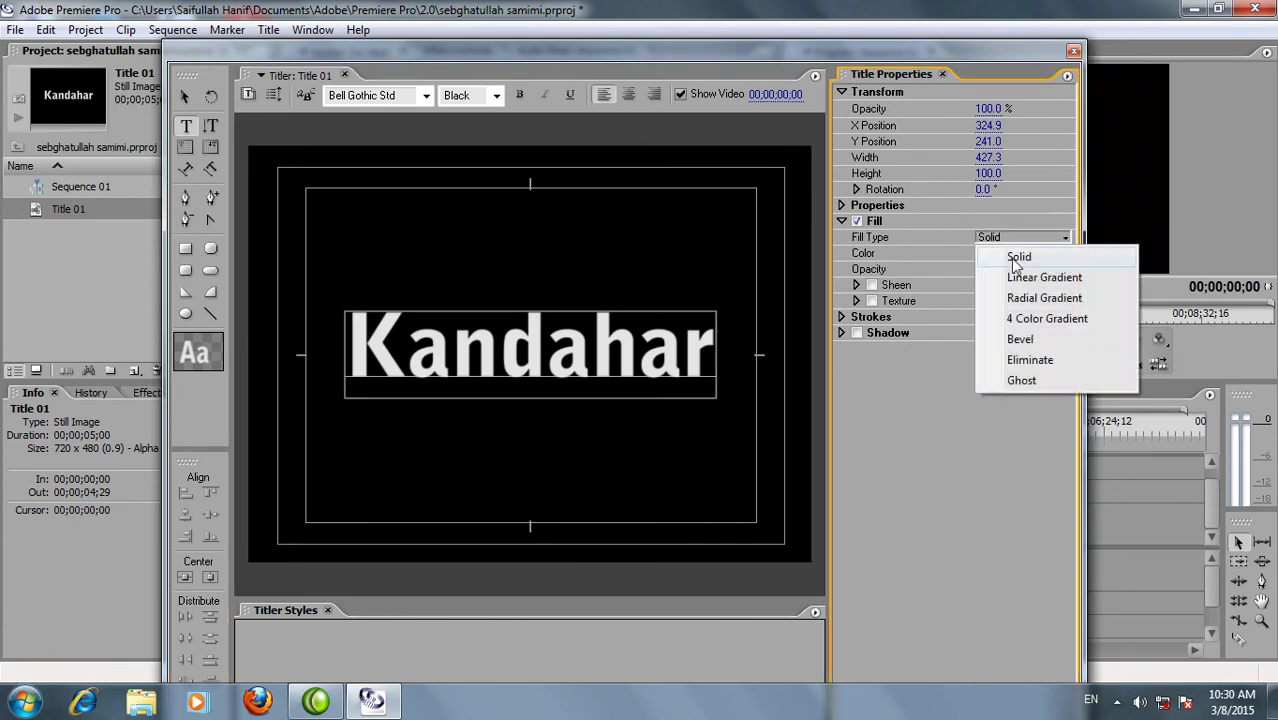
click(1018, 275)
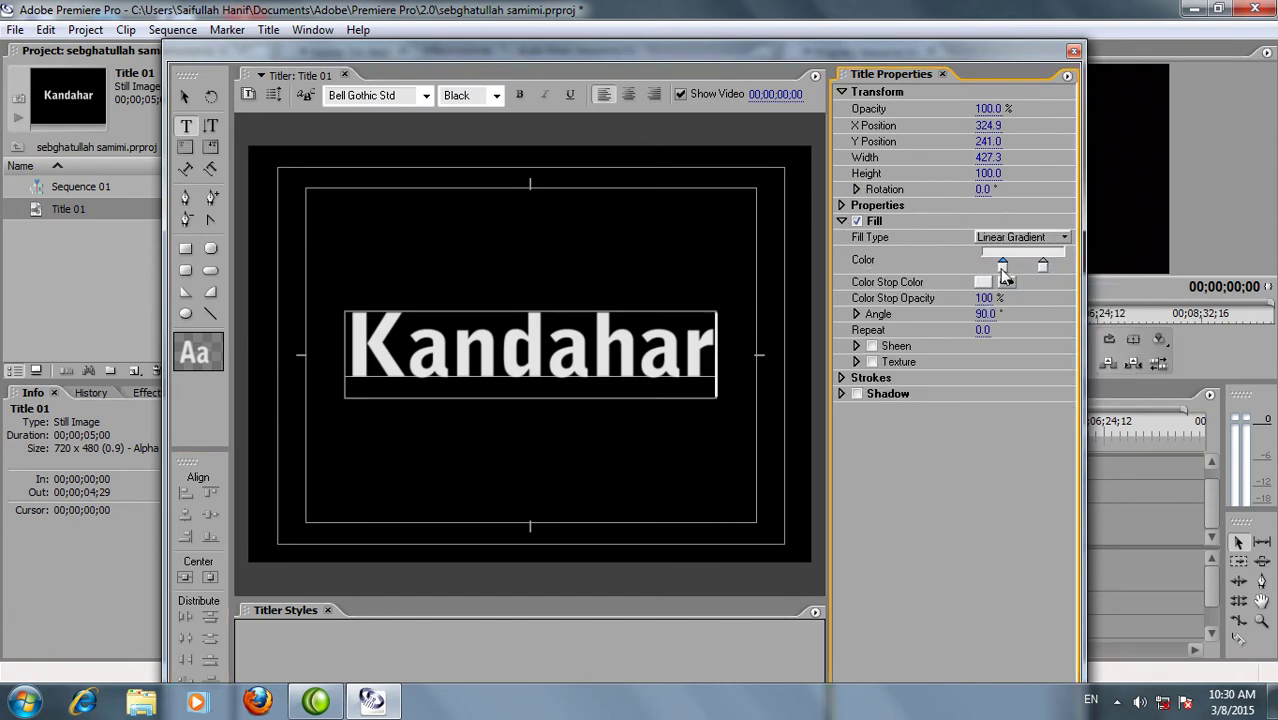
double_click(1043, 266)
drag(686, 258, 691, 251)
drag(626, 334, 614, 382)
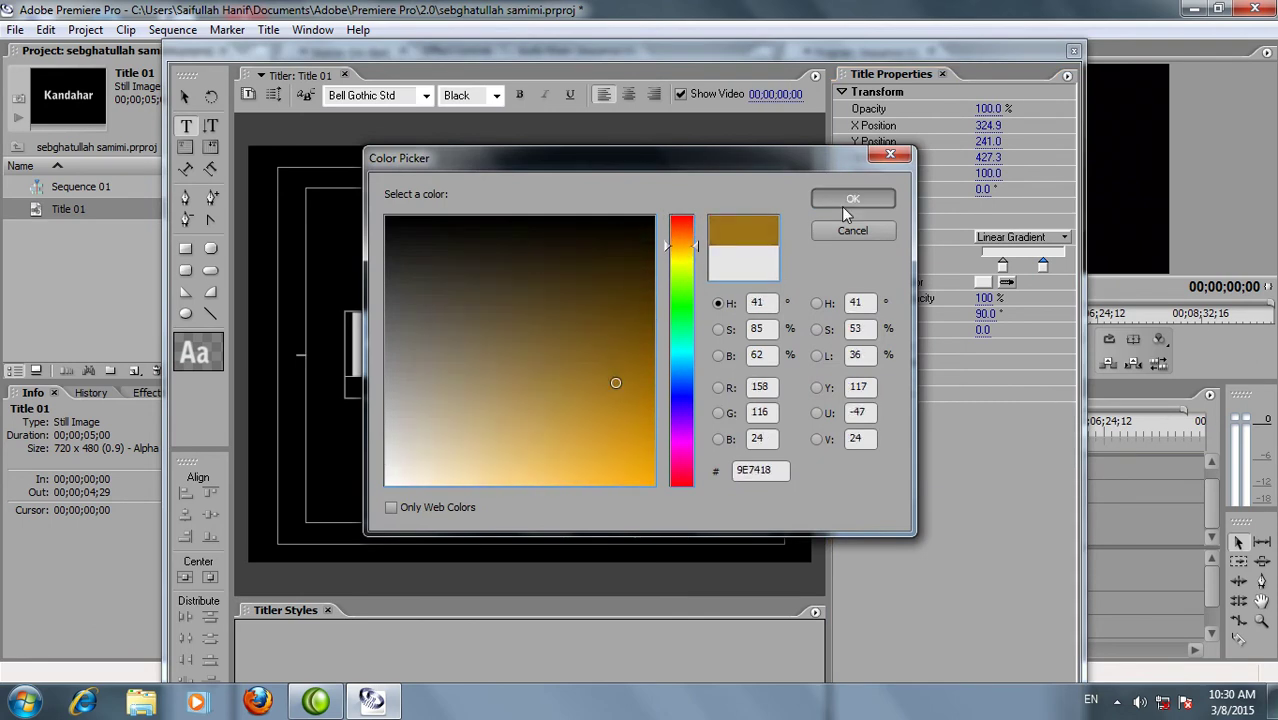
click(852, 198)
Recolour the gradient stops to tan and pale gold, giving a DBB98F-to-BA8849 gold gradient
double_click(1002, 266)
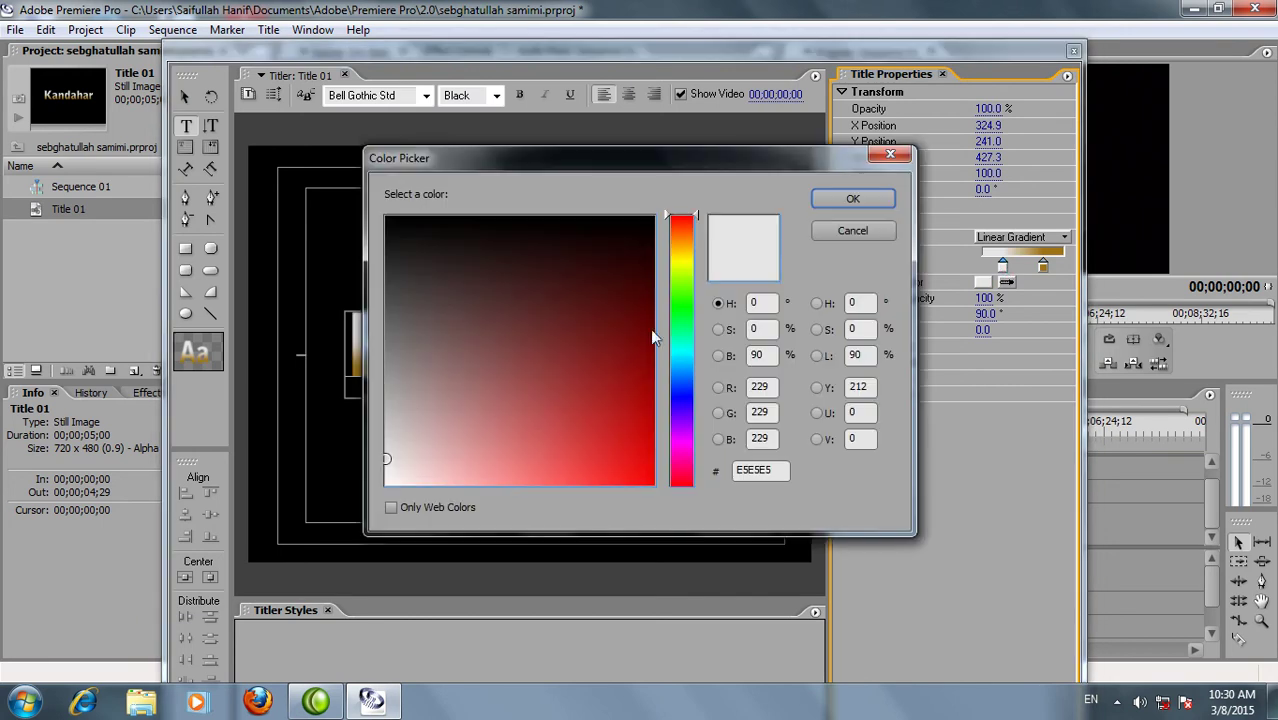
mouse_move(689, 235)
mouse_down()
mouse_move(689, 256)
mouse_move(688, 240)
mouse_up()
click(556, 387)
mouse_move(555, 388)
mouse_down()
mouse_move(542, 415)
mouse_move(551, 410)
mouse_up()
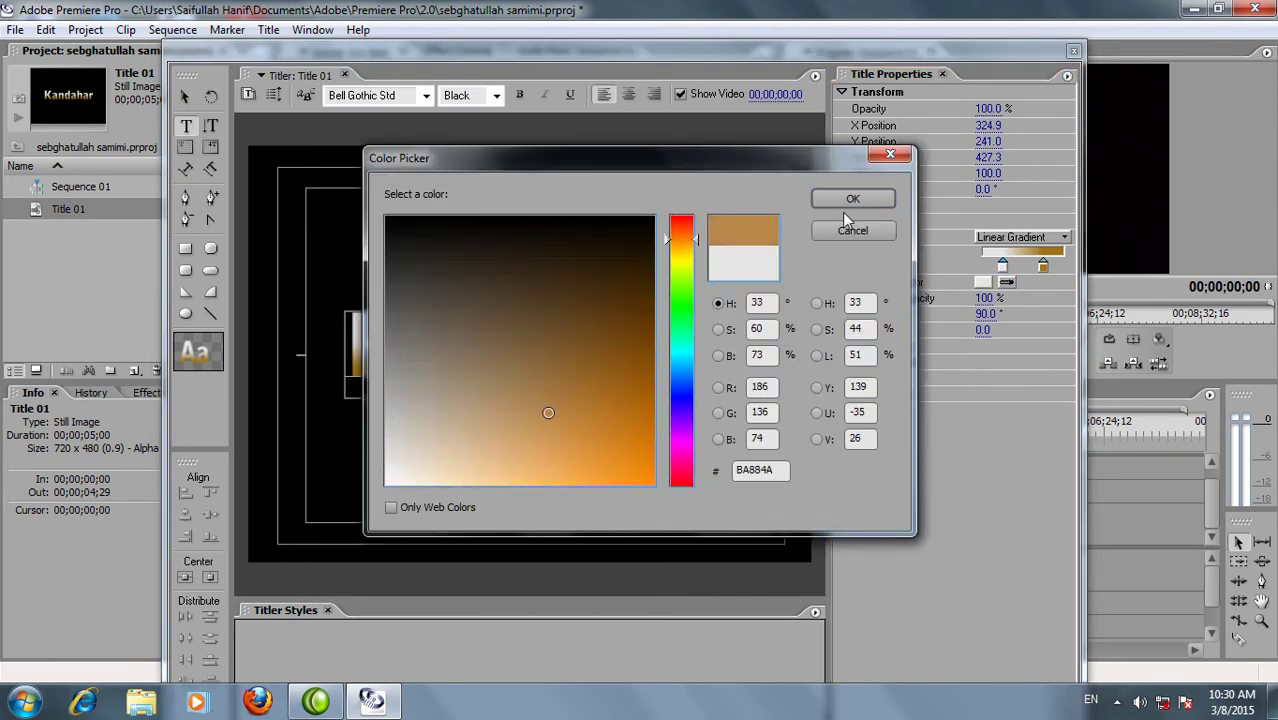
click(852, 198)
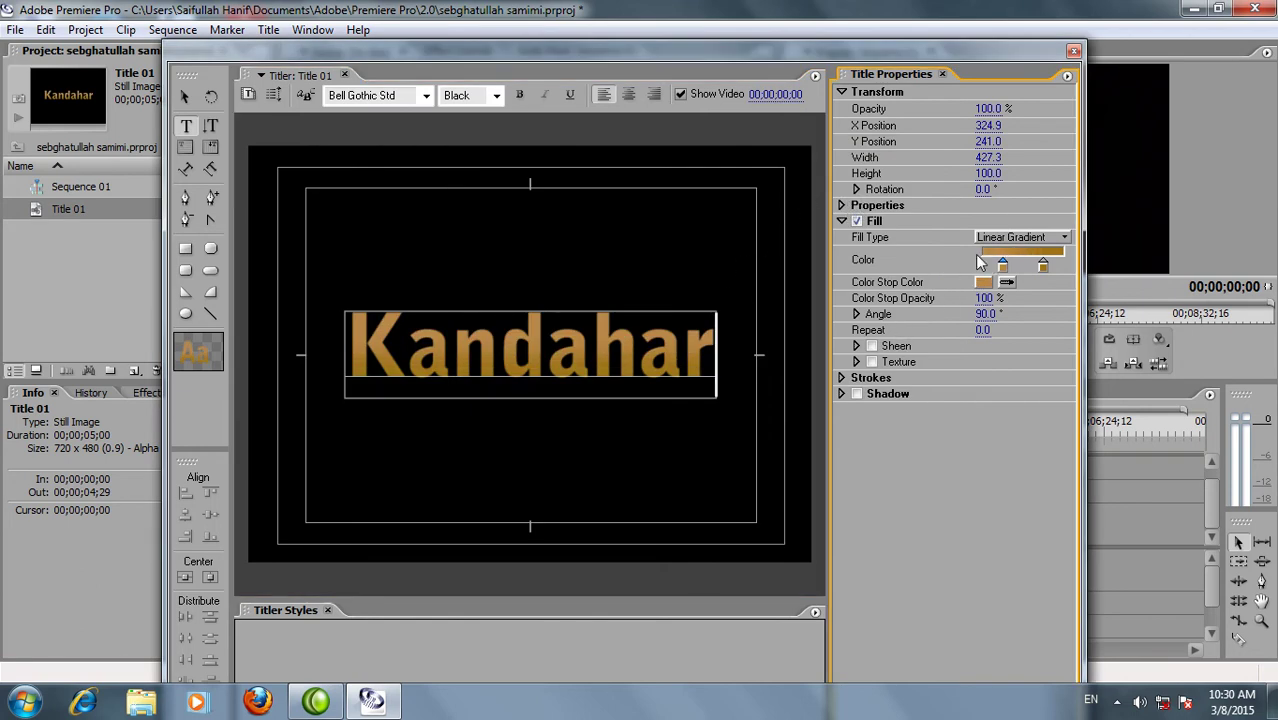
double_click(999, 252)
drag(581, 346, 479, 452)
click(826, 204)
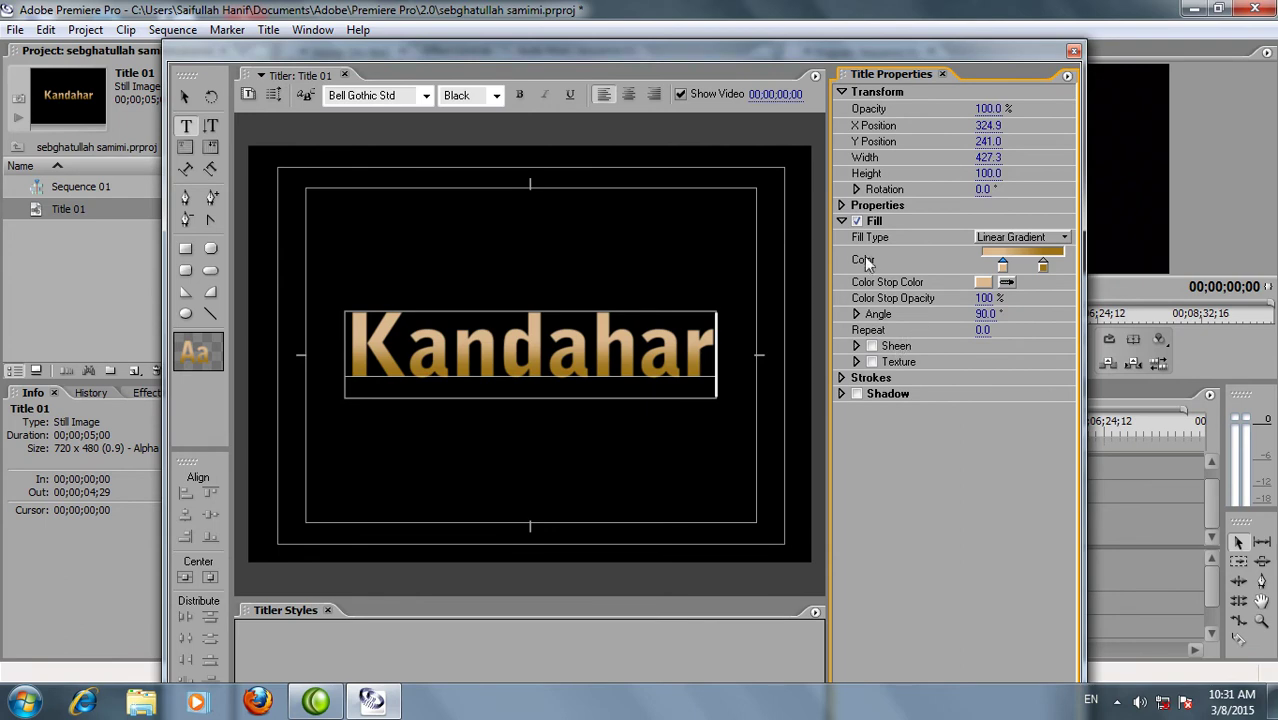
Add an Edge-type outer stroke to Kandahar with a linear gradient fill
click(843, 379)
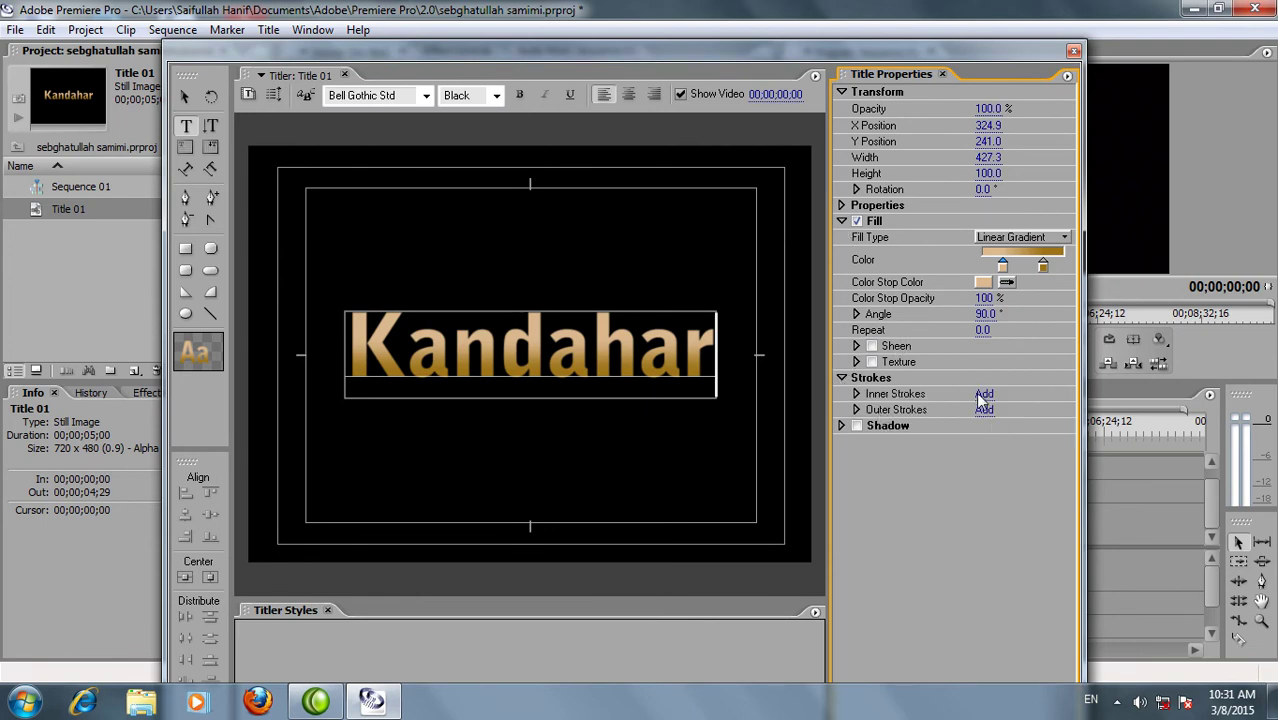
click(857, 410)
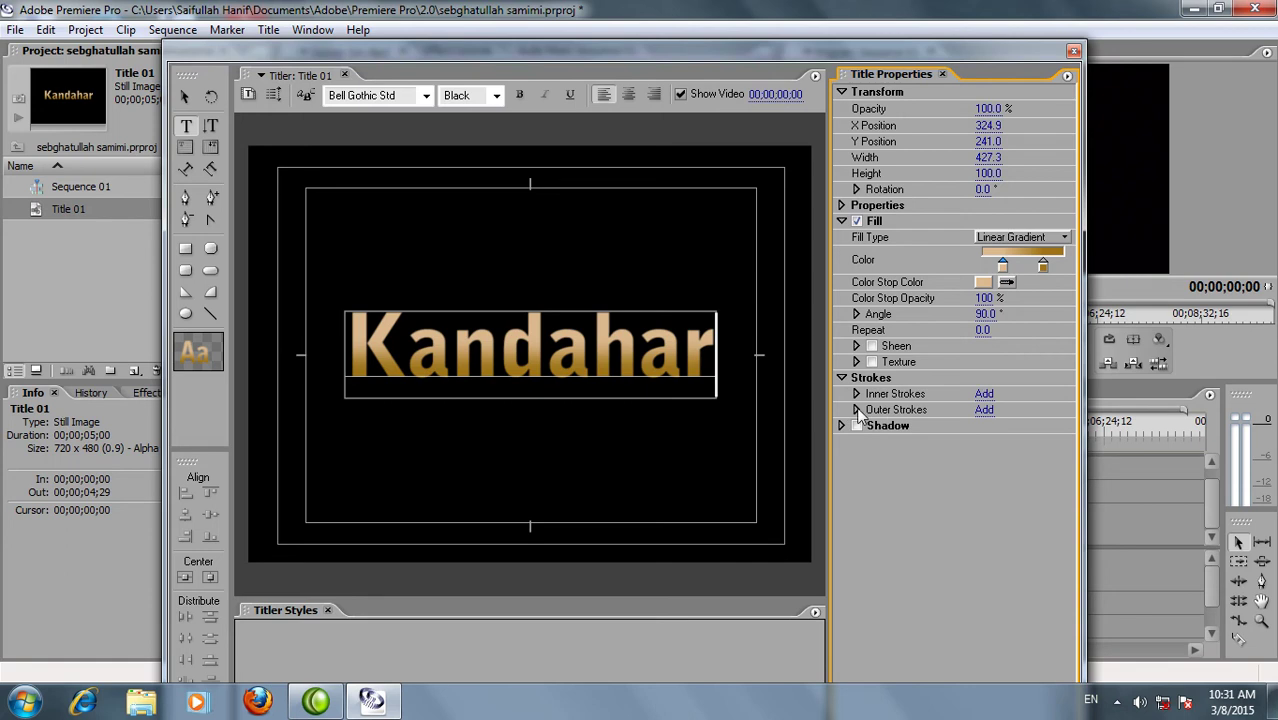
click(984, 410)
click(1064, 441)
click(1058, 441)
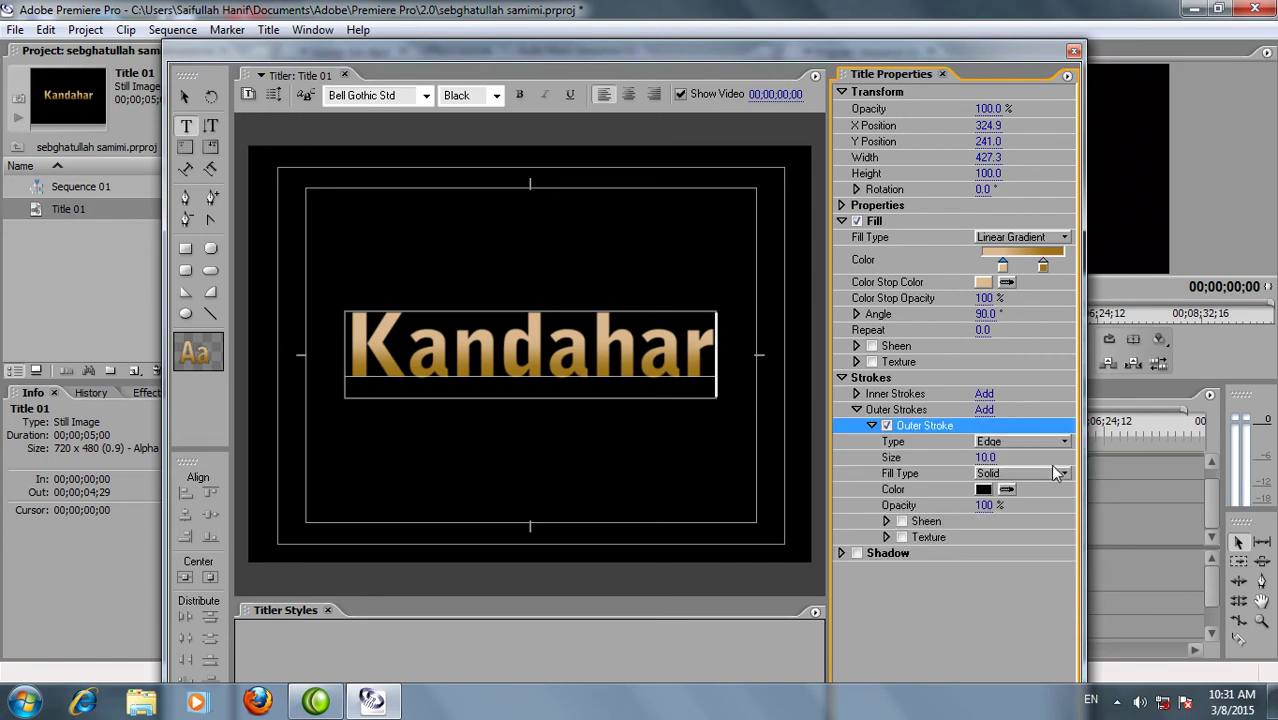
click(1055, 470)
click(1033, 518)
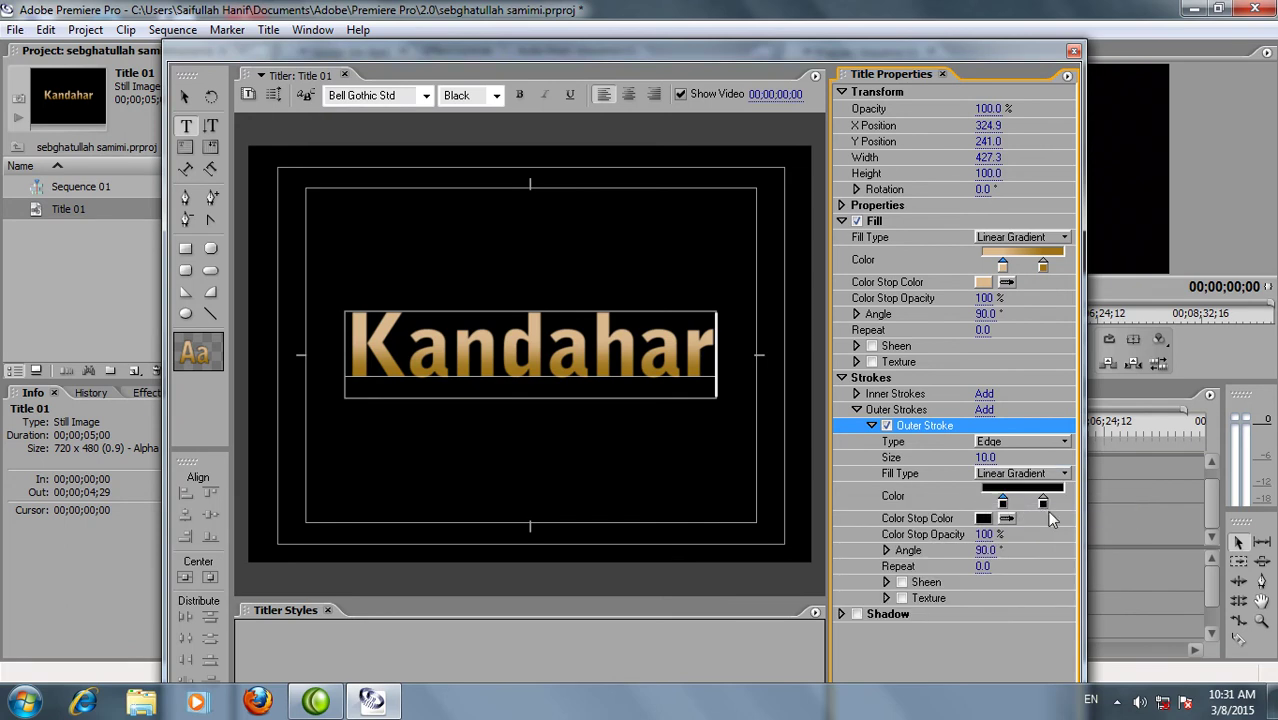
Colour the stroke gradient grey 8A8A8A and light grey C4C4C4, and set stroke size 24
double_click(1043, 501)
drag(515, 374, 383, 367)
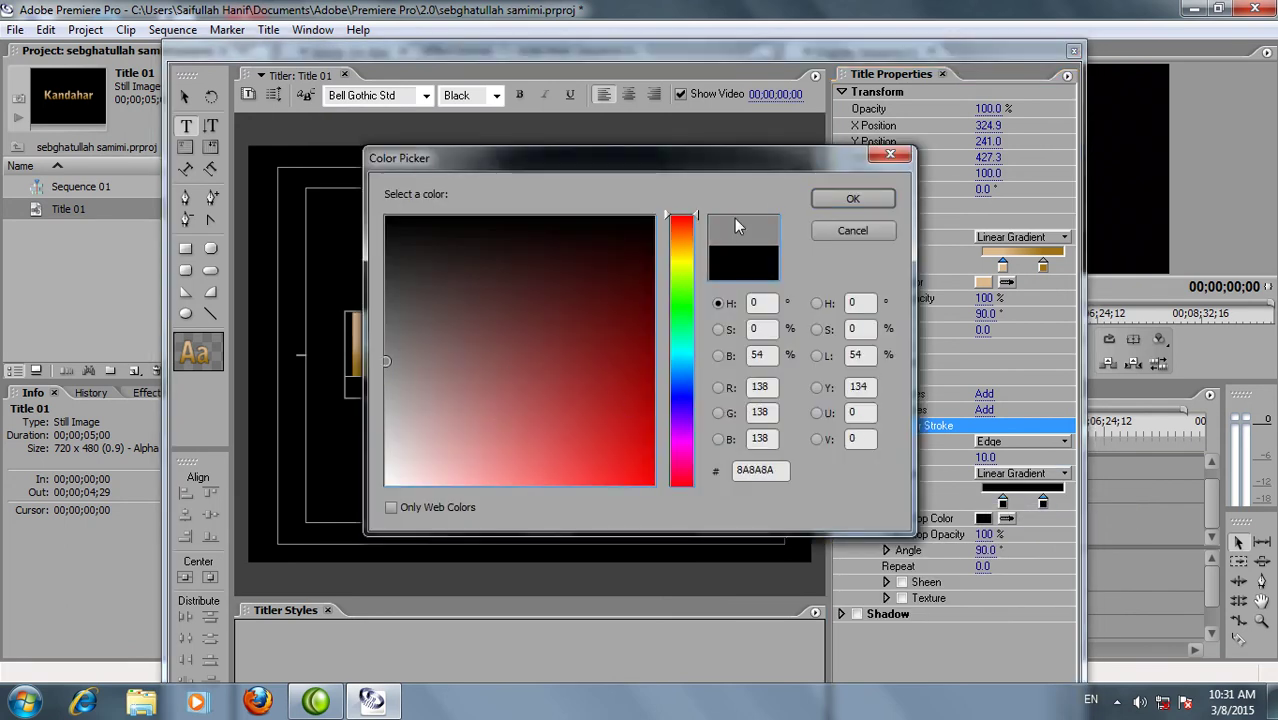
click(826, 199)
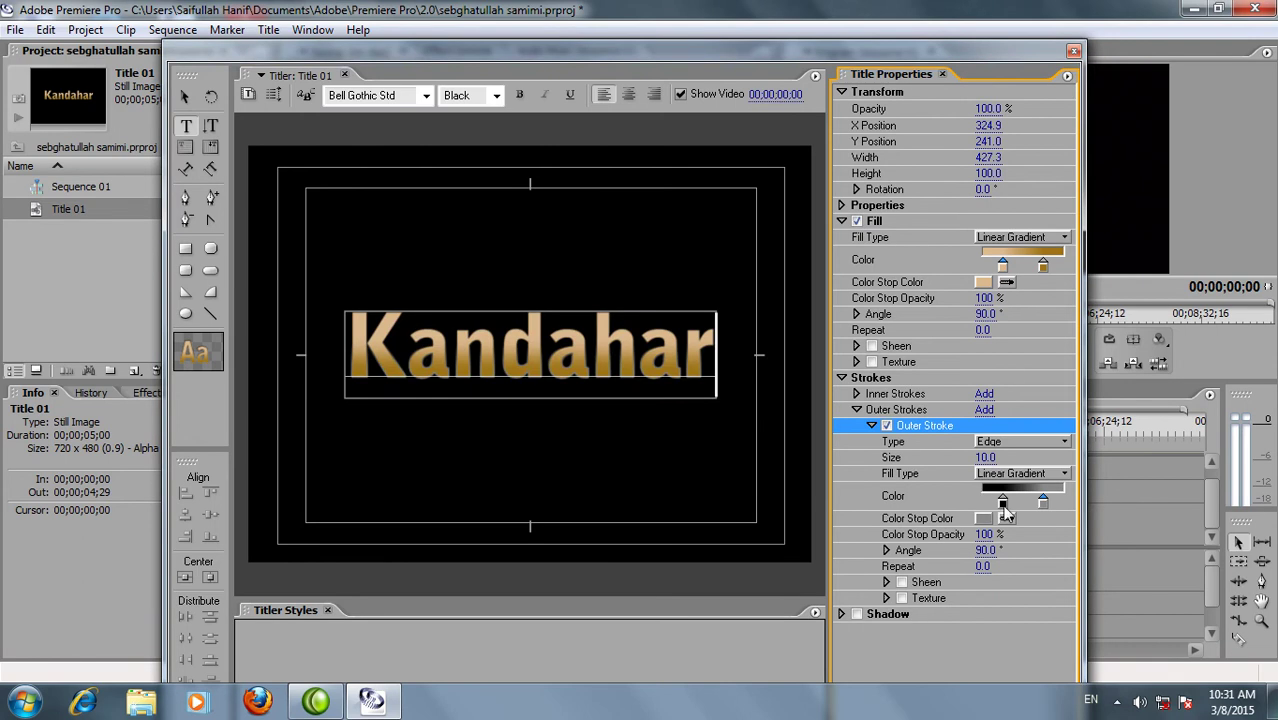
double_click(1004, 504)
click(382, 422)
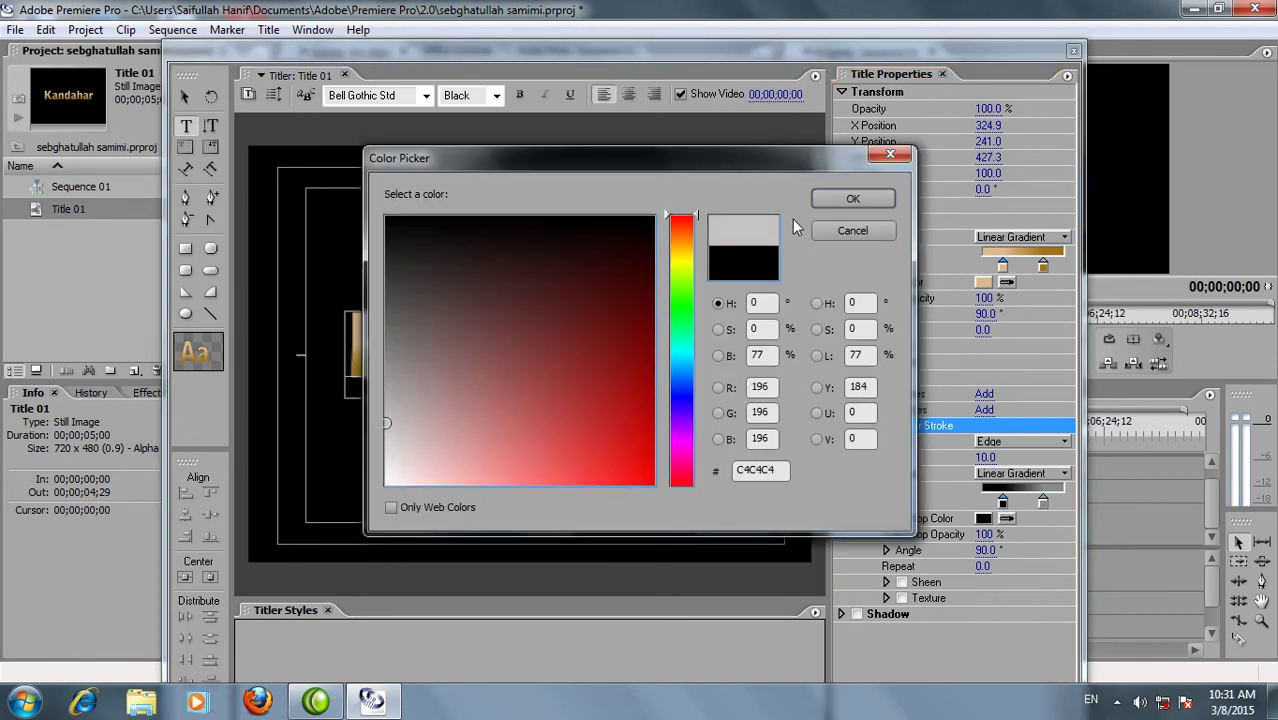
click(838, 202)
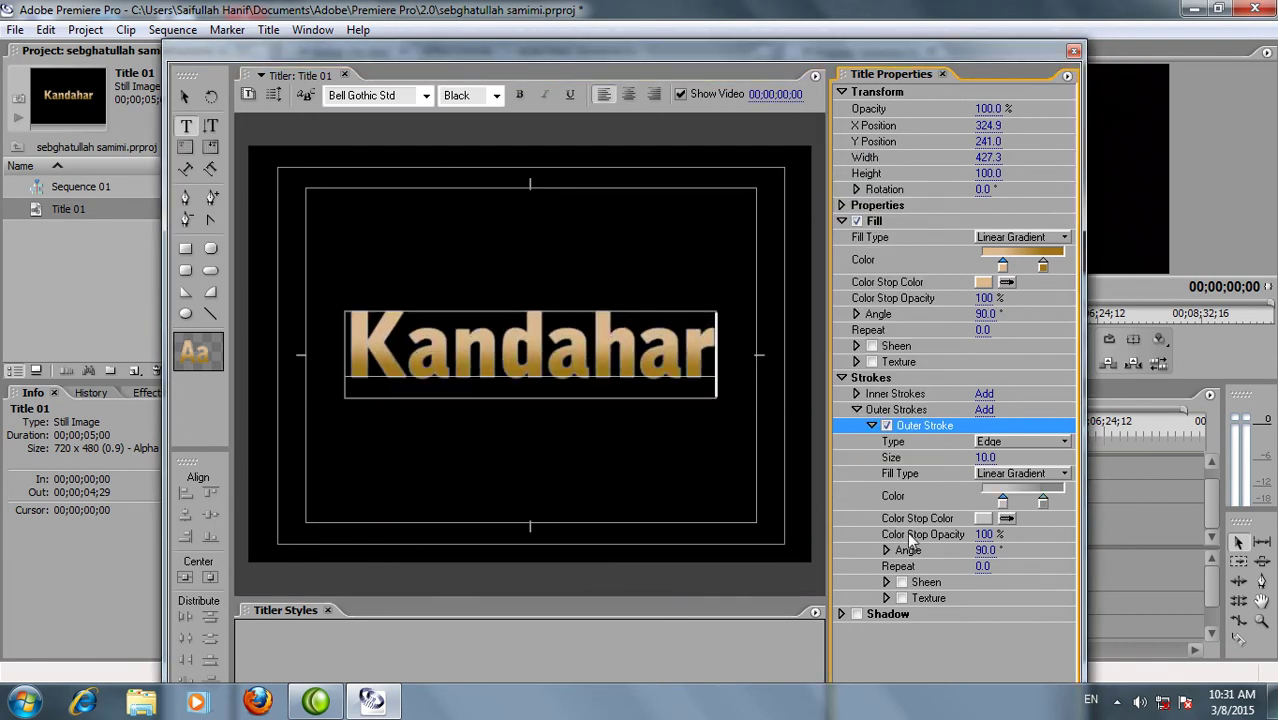
mouse_move(980, 460)
mouse_down()
mouse_move(998, 460)
mouse_move(985, 459)
mouse_up()
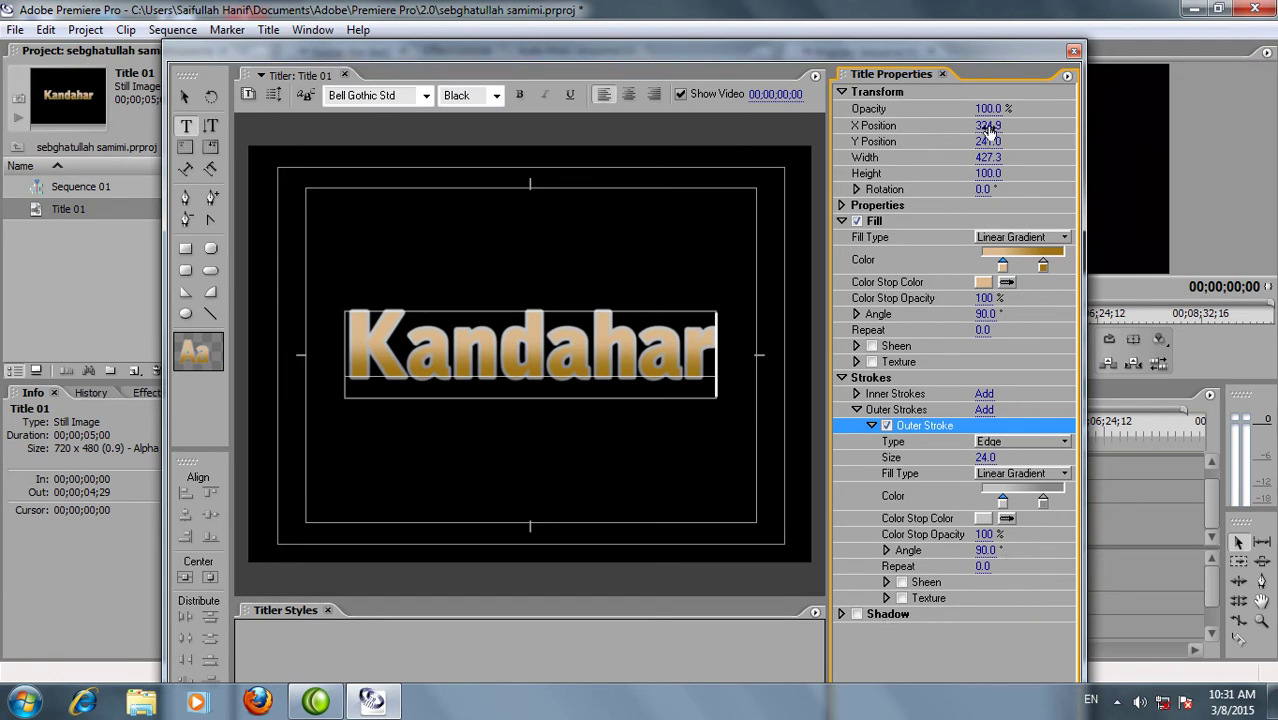
Close the Titler and select Title 01 in the Project panel
click(1073, 50)
click(62, 210)
click(77, 236)
click(74, 212)
Place Title 01 at the start of Video 1, search effects for 'basic', and apply Basic 3D
drag(71, 209, 388, 516)
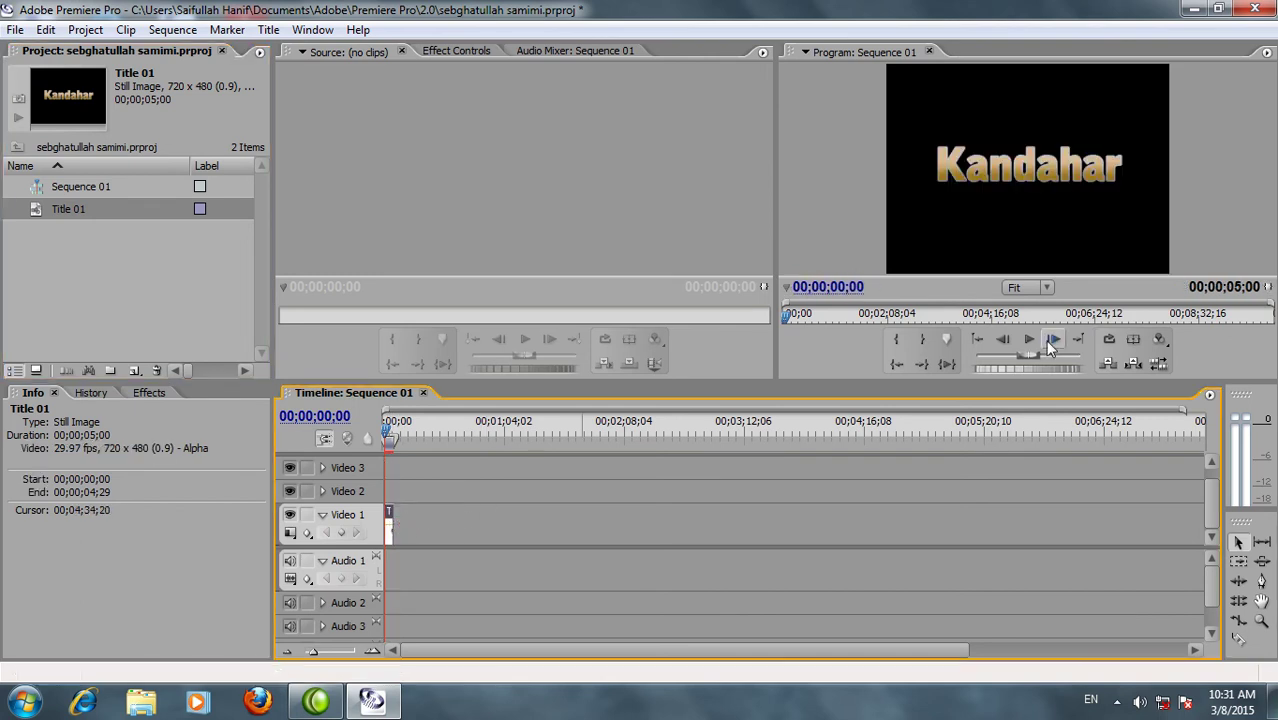
click(145, 392)
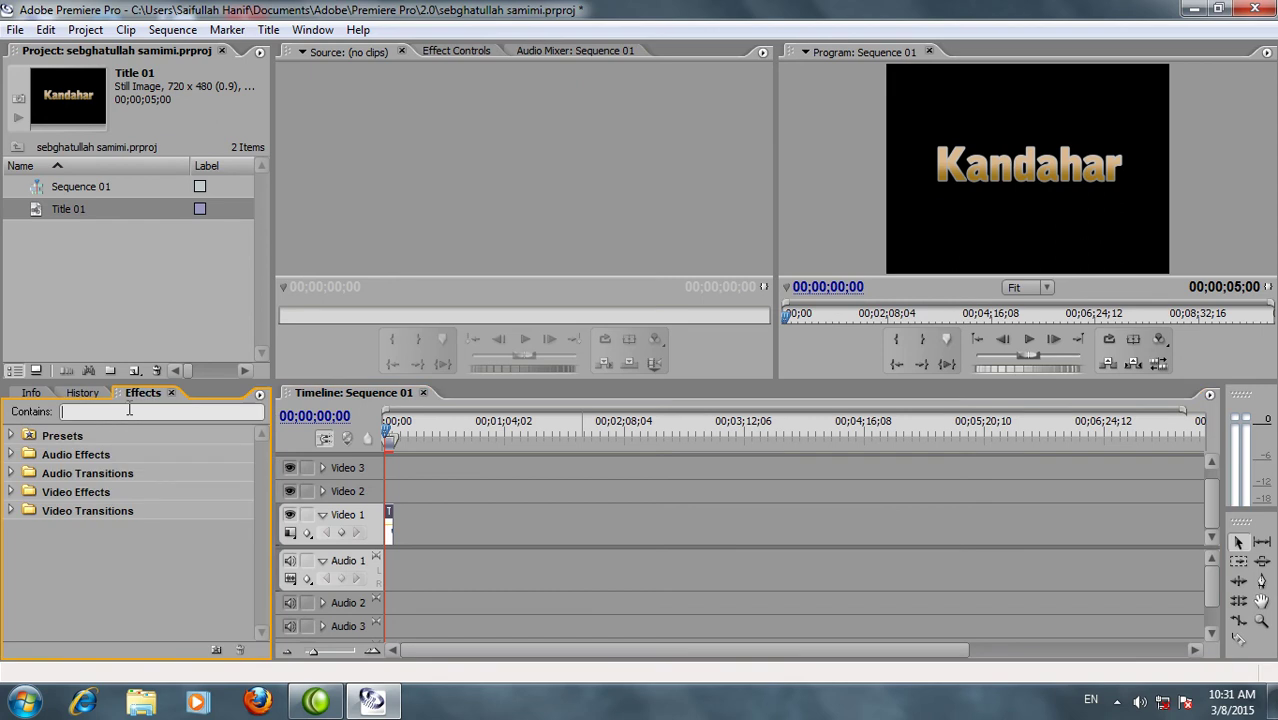
click(129, 410)
text(b)
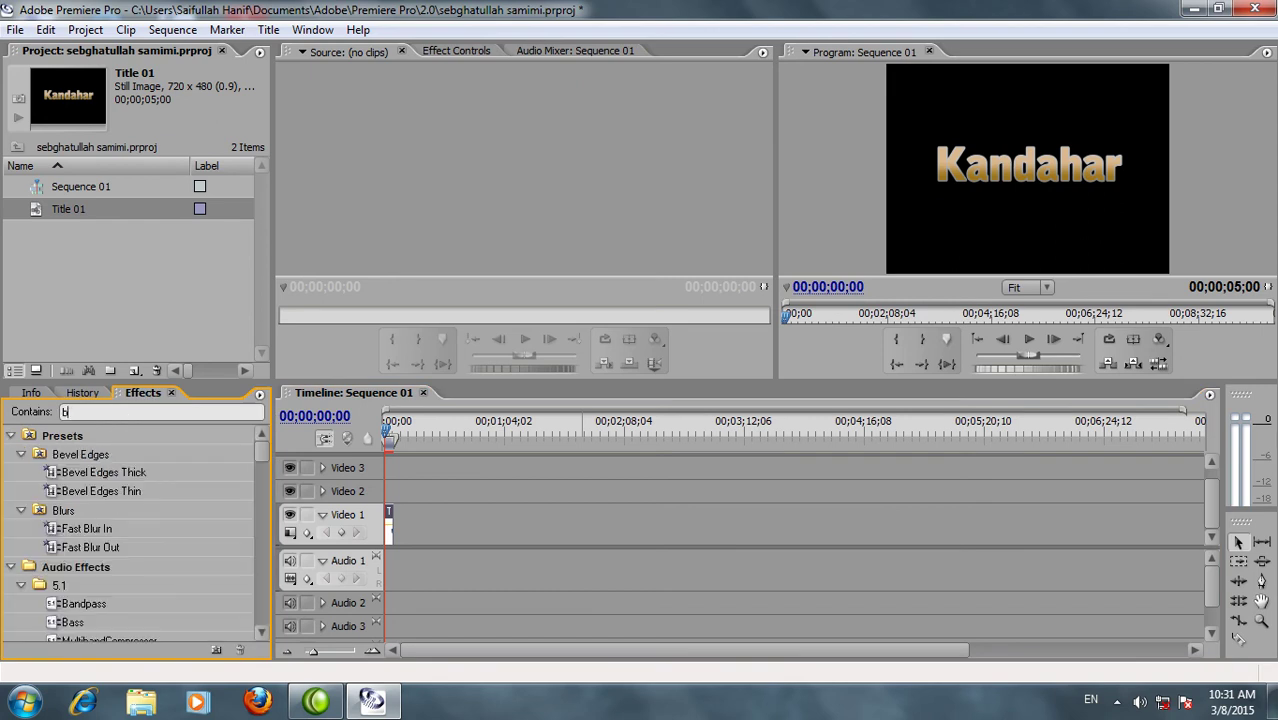
text(as)
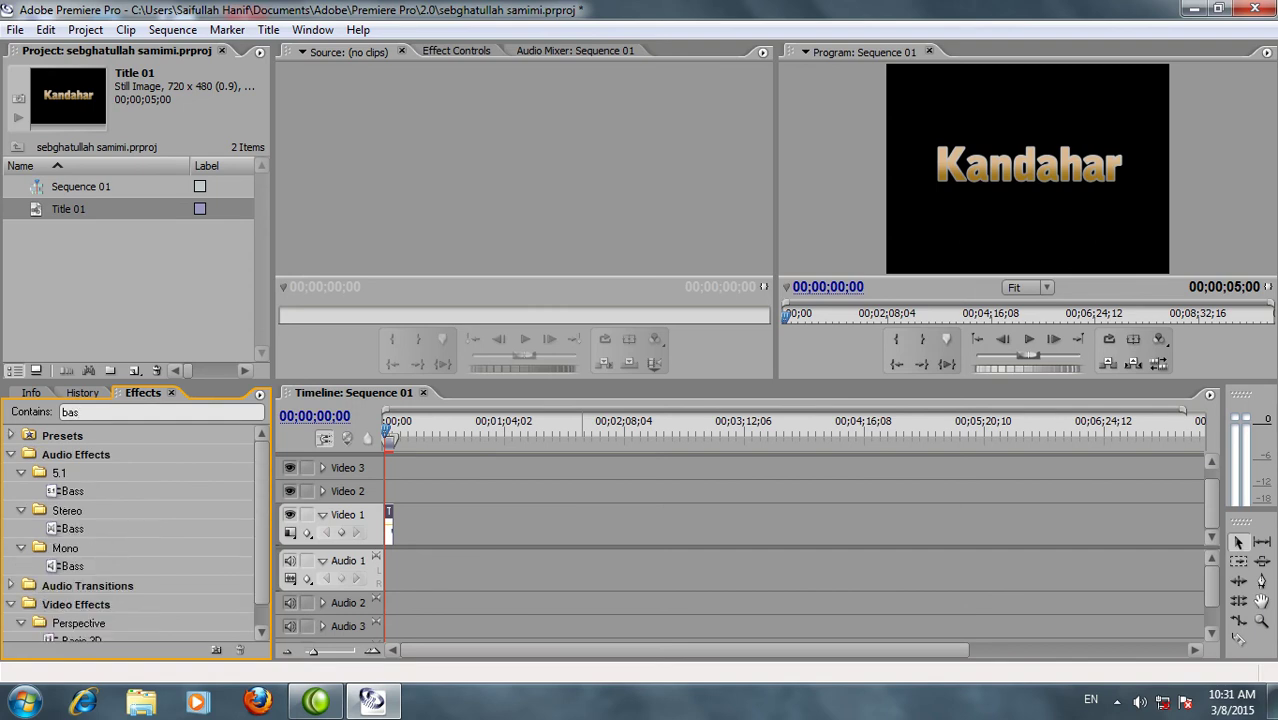
text(ic)
drag(72, 526, 387, 524)
Keyframe Basic 3D Swivel from 0° at the start to 180° at about 1;05, then scrub back to preview
click(443, 54)
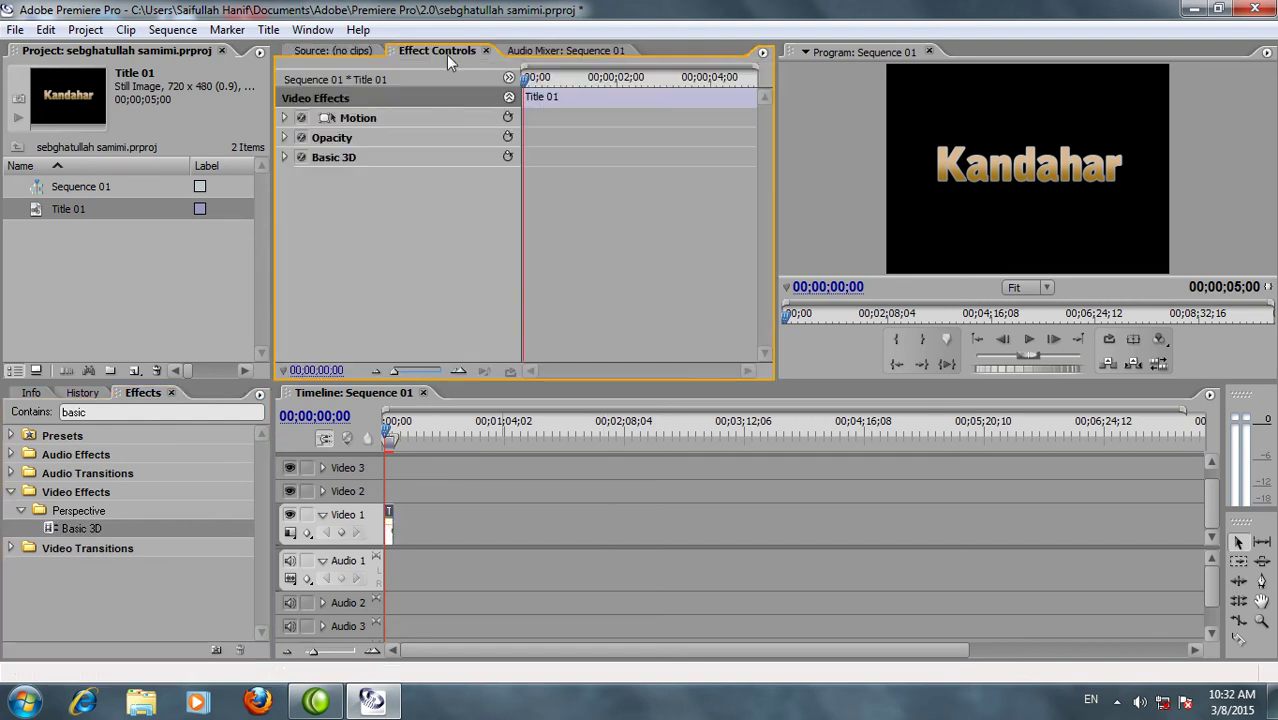
click(286, 158)
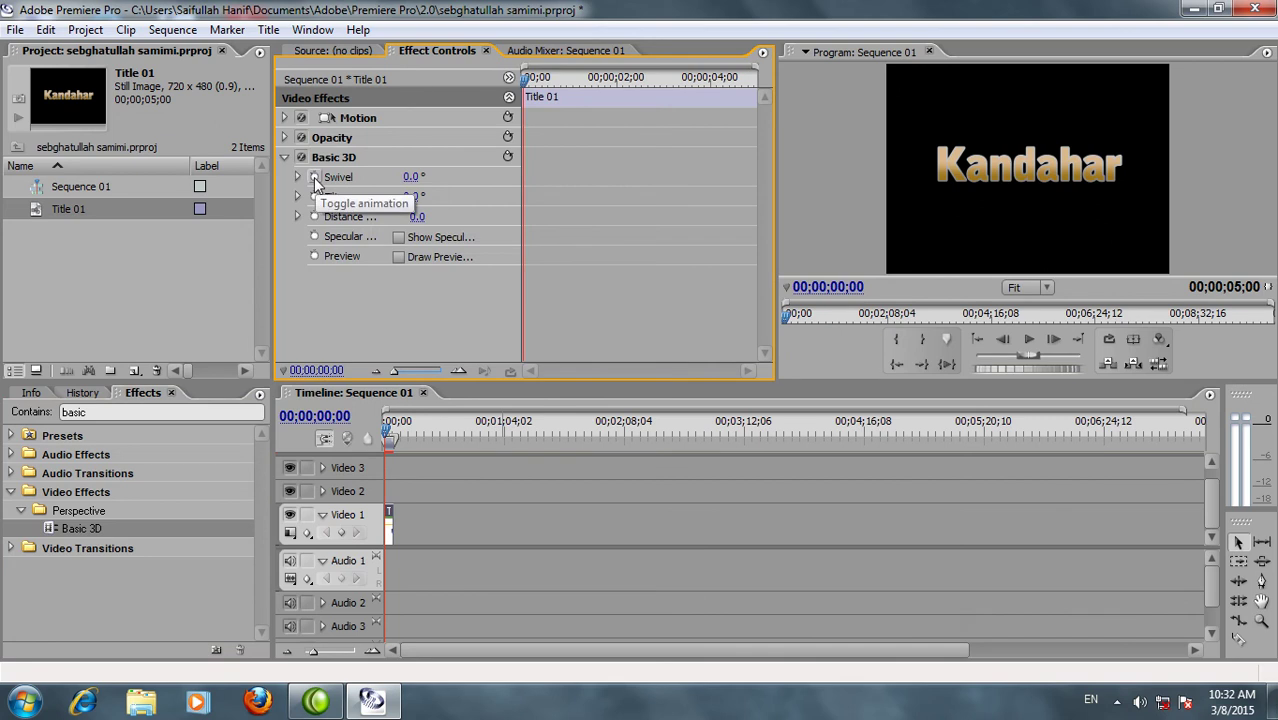
click(314, 177)
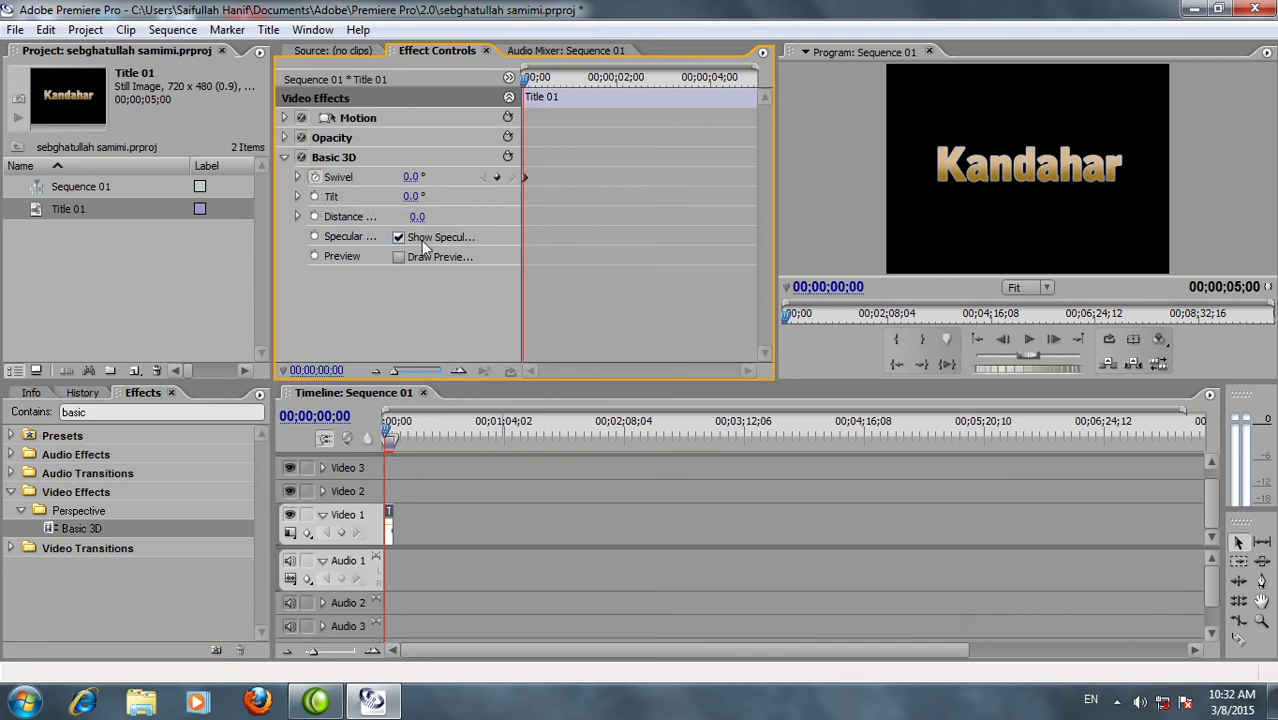
drag(524, 79, 580, 88)
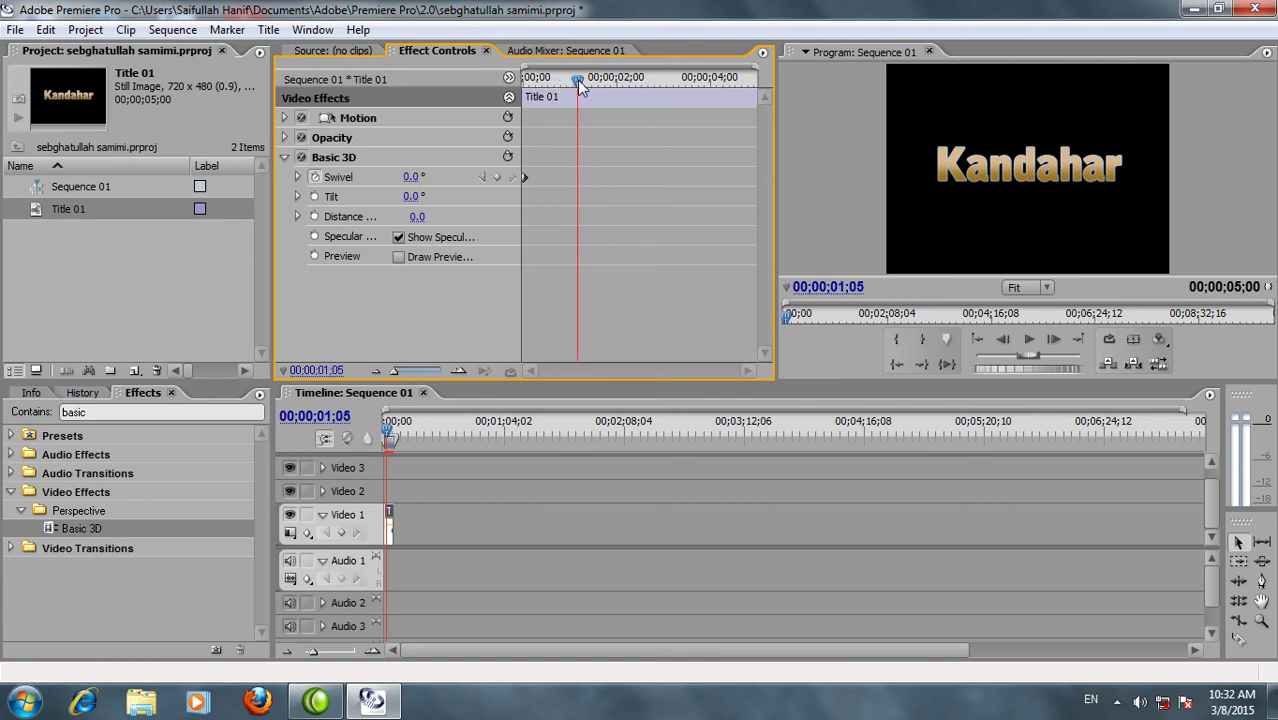
click(496, 177)
click(415, 177)
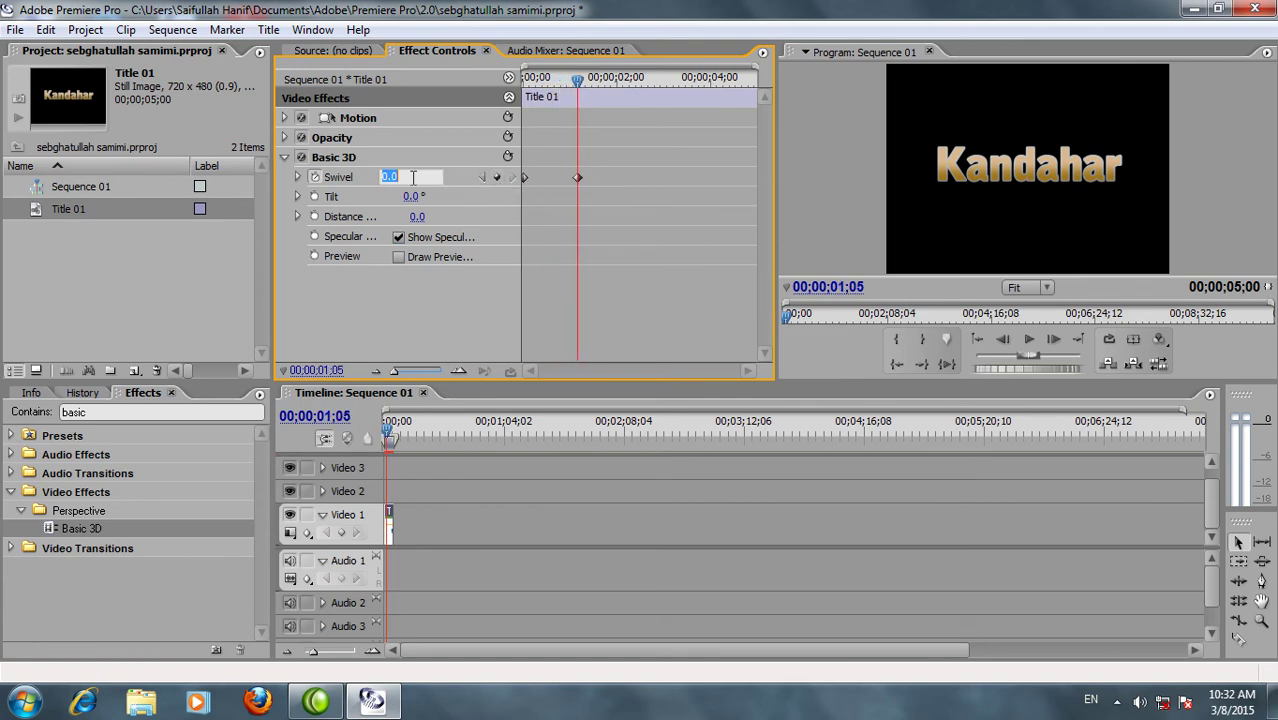
text(180)
key(Return)
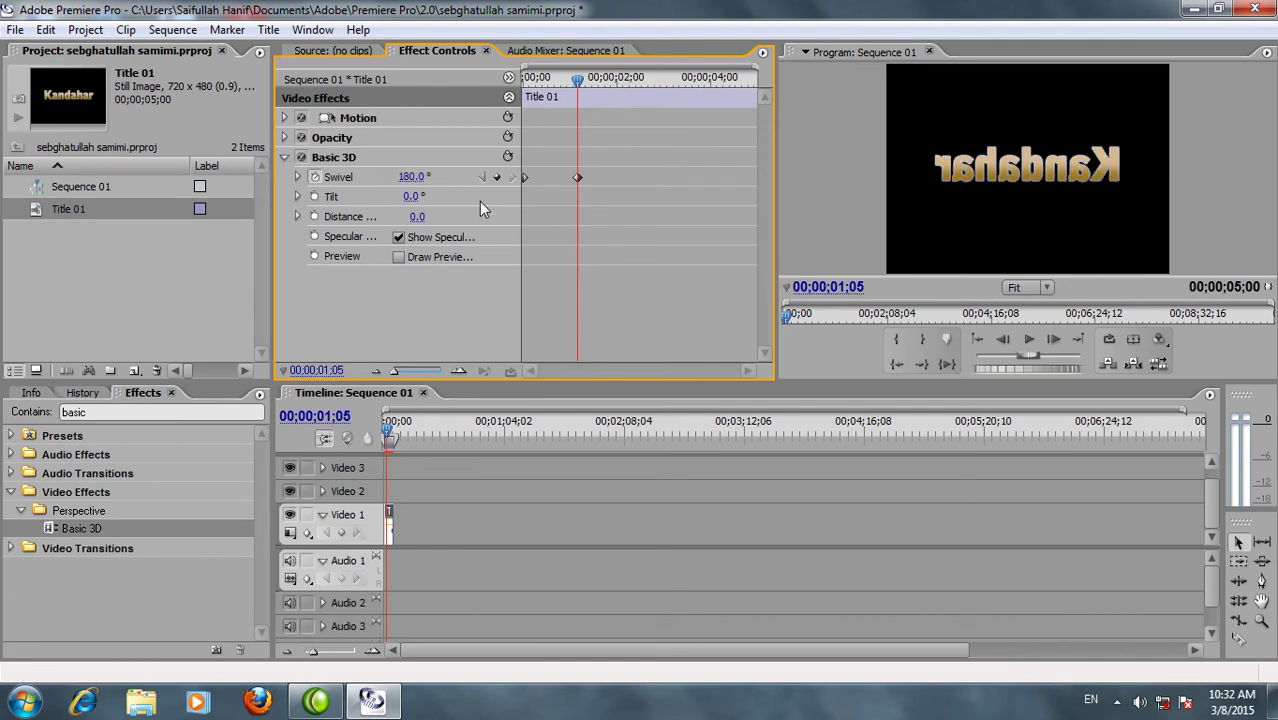
drag(577, 80, 515, 88)
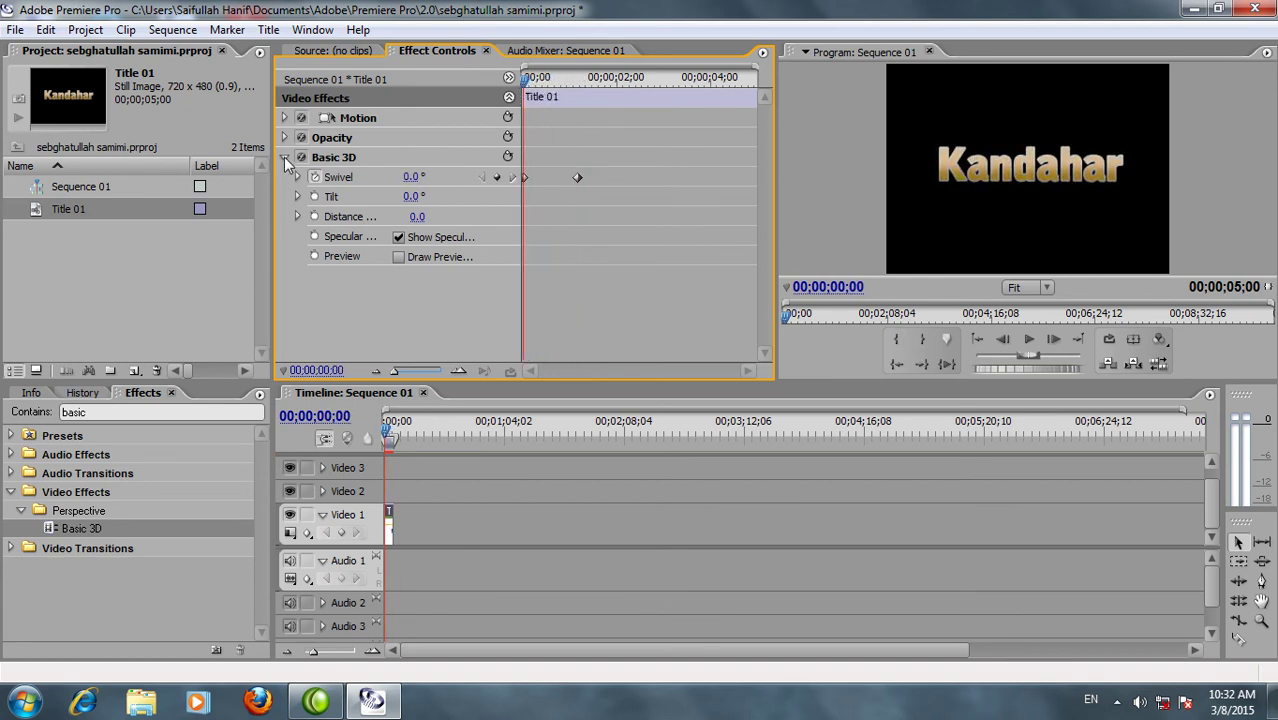
Collapse Basic 3D and create a new Sequence 02
click(284, 157)
click(116, 412)
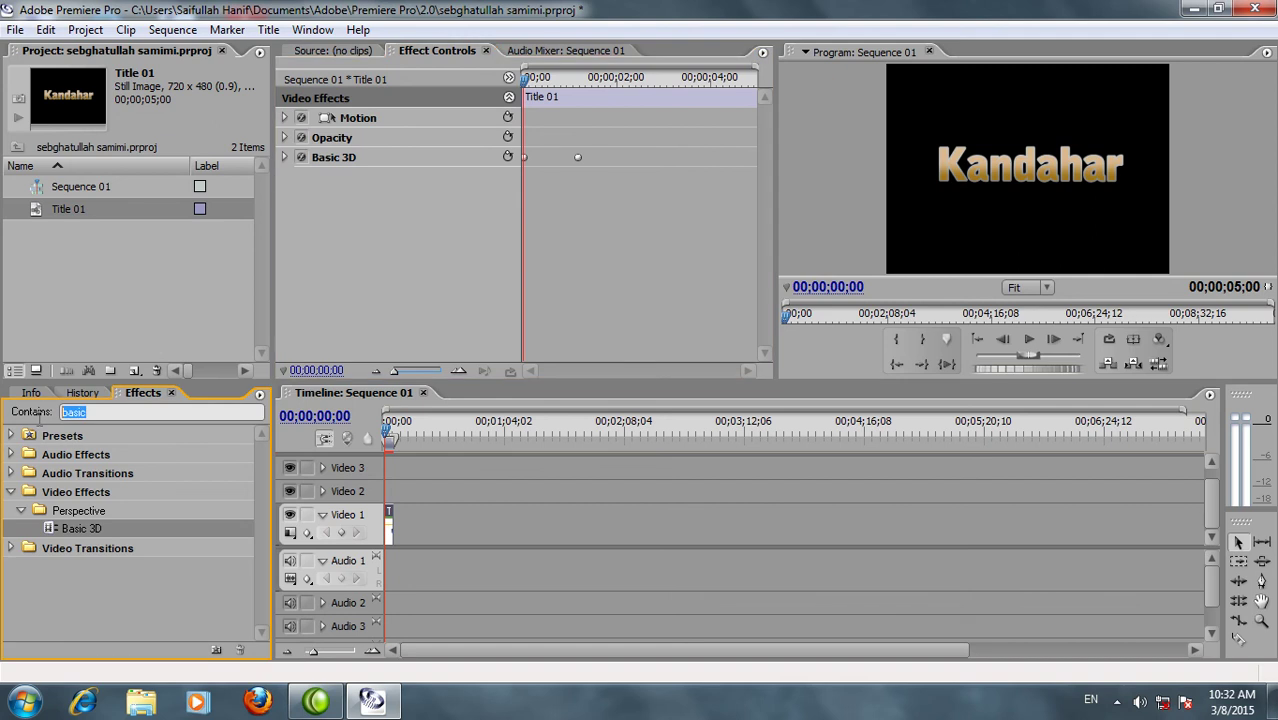
click(134, 373)
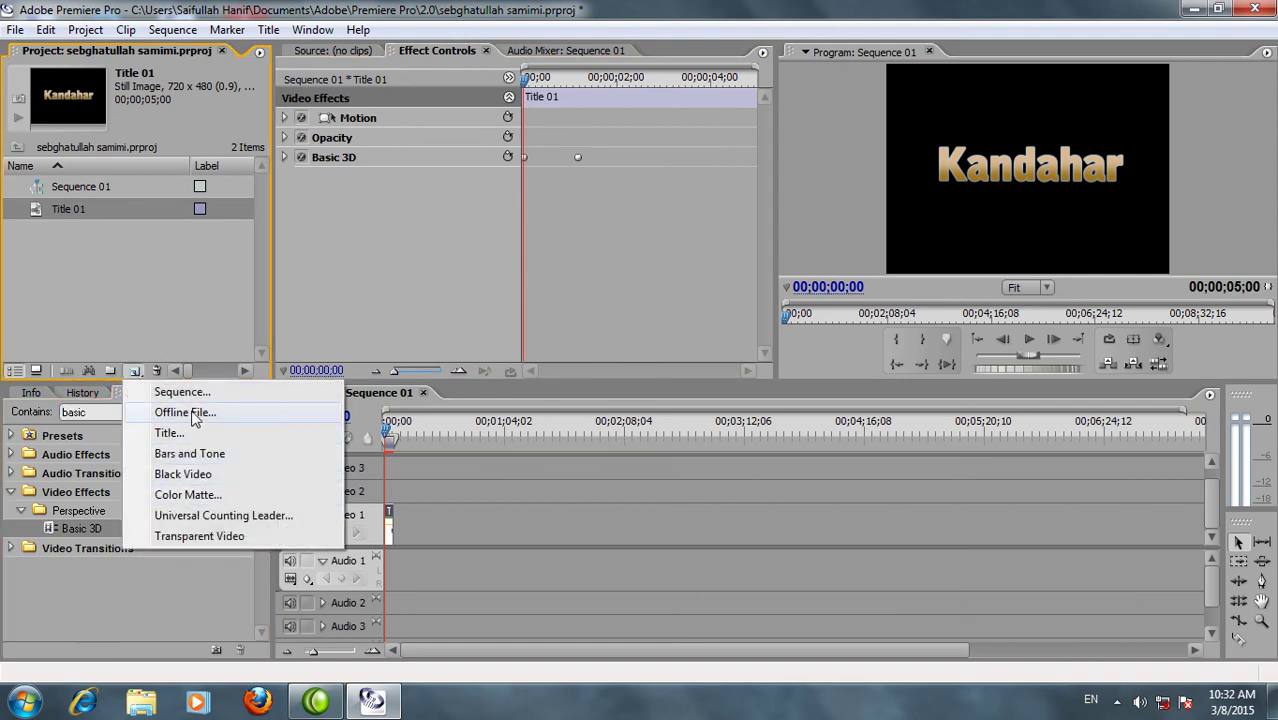
click(185, 392)
click(803, 243)
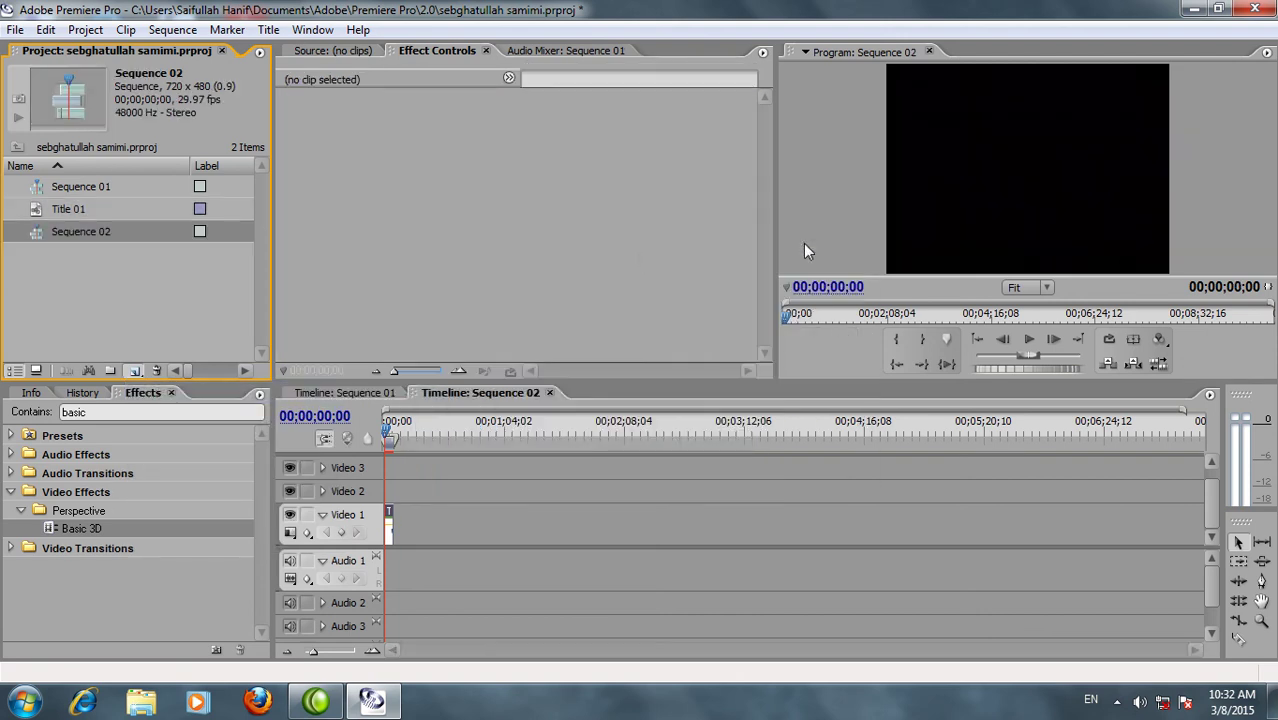
Nest Kandahar layers on Video 2 and Video 3 of Sequence 02 and clear the effects search
click(92, 186)
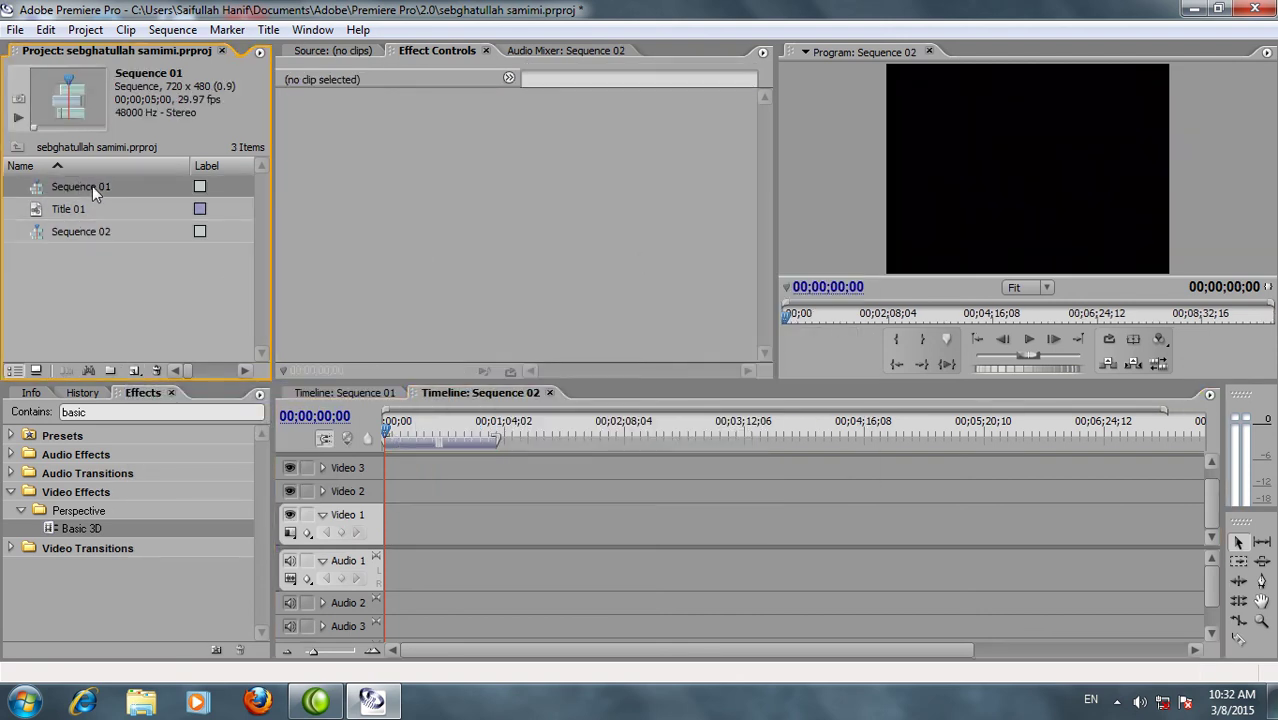
drag(75, 183, 388, 486)
drag(100, 208, 385, 464)
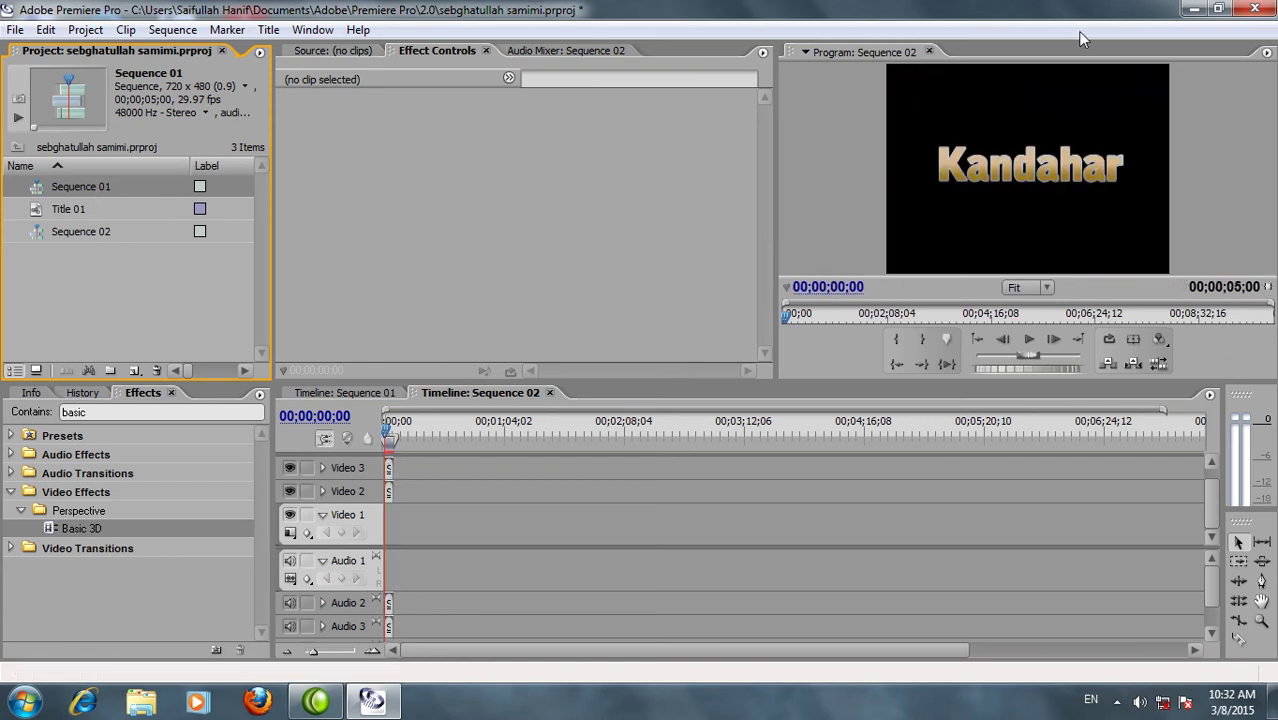
drag(100, 411, 5, 415)
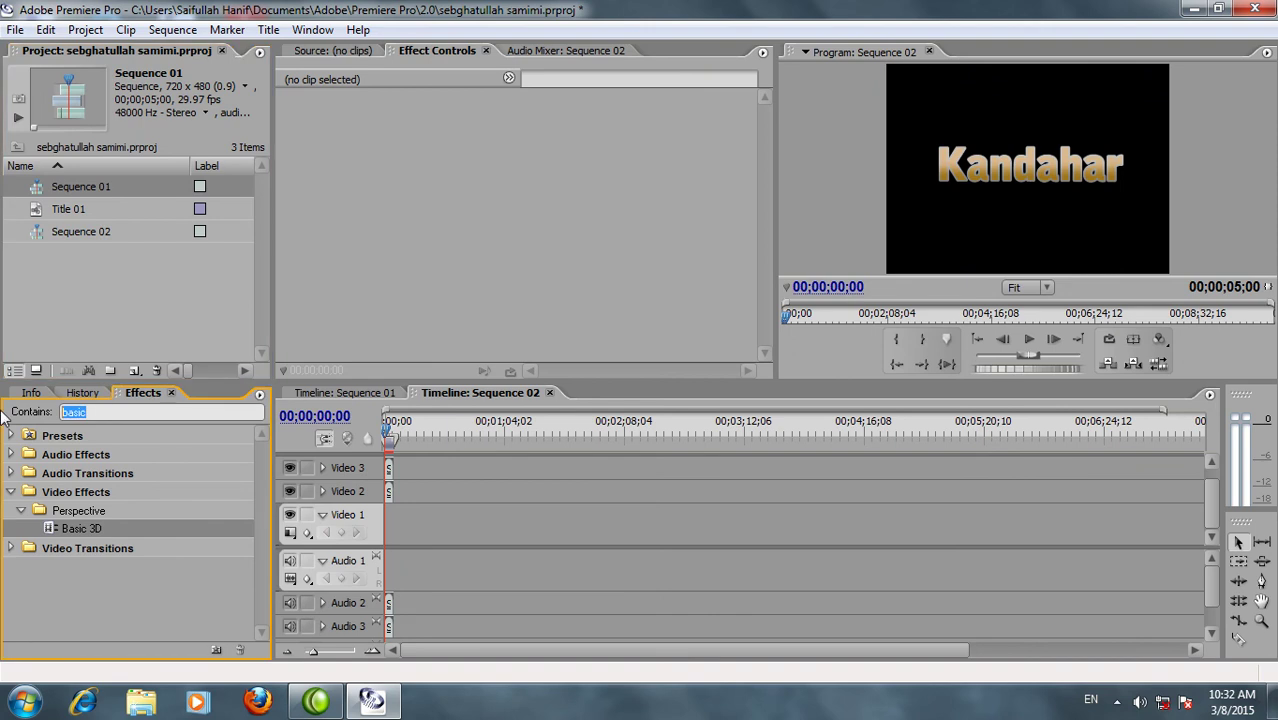
key(BackSpace)
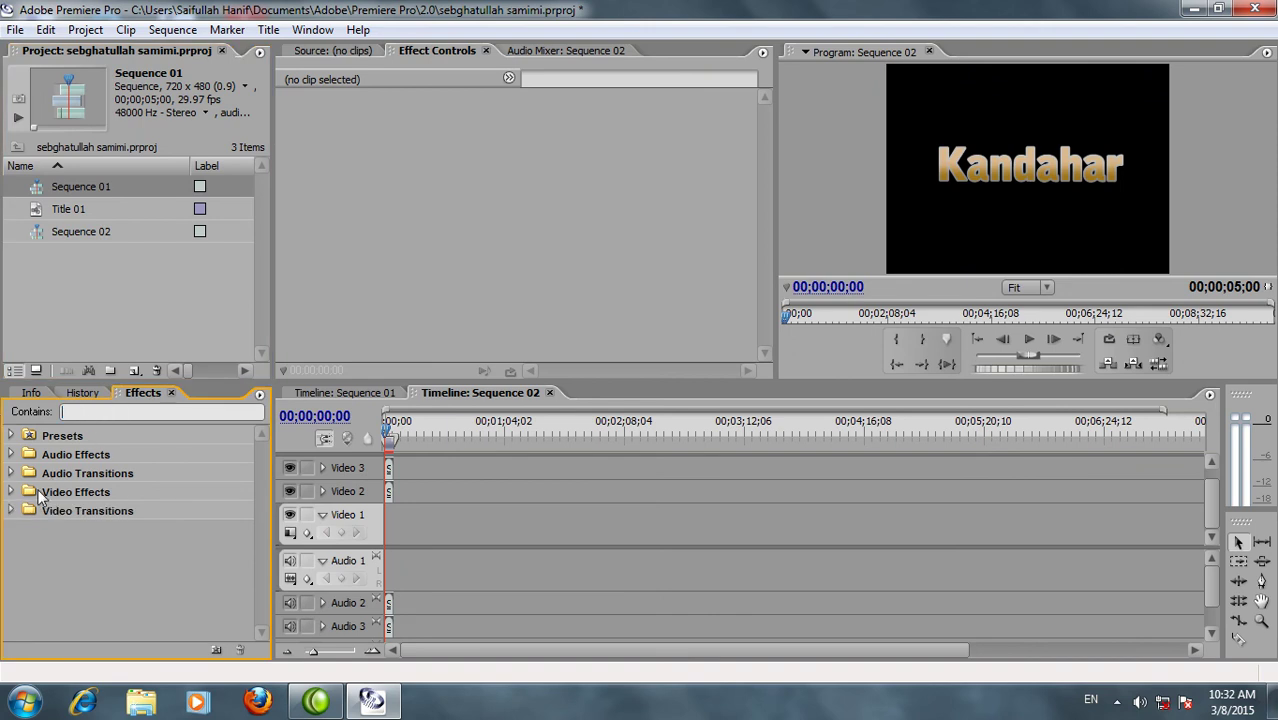
Apply the Transform > Vertical Flip effect to the Video 2 Kandahar clip
click(11, 491)
drag(262, 490, 262, 590)
click(21, 578)
drag(71, 556, 389, 491)
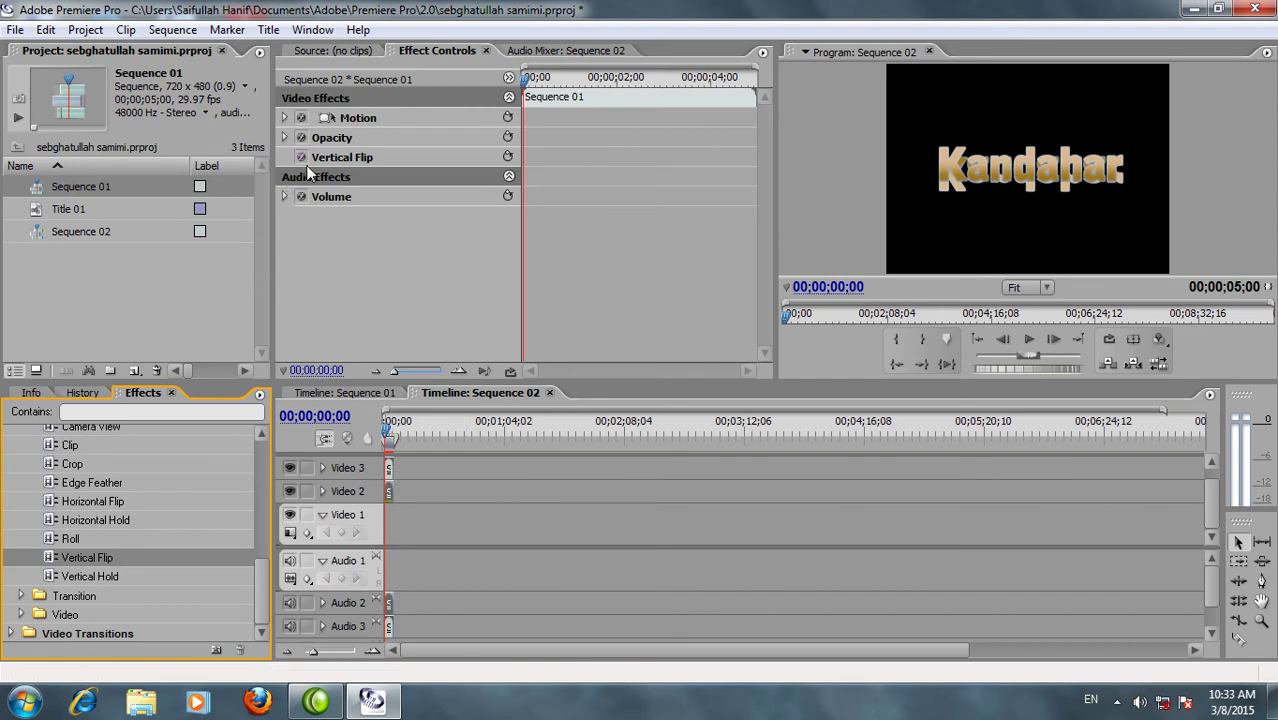
Lower the flipped copy to Position 360, 305 beneath the title
click(284, 118)
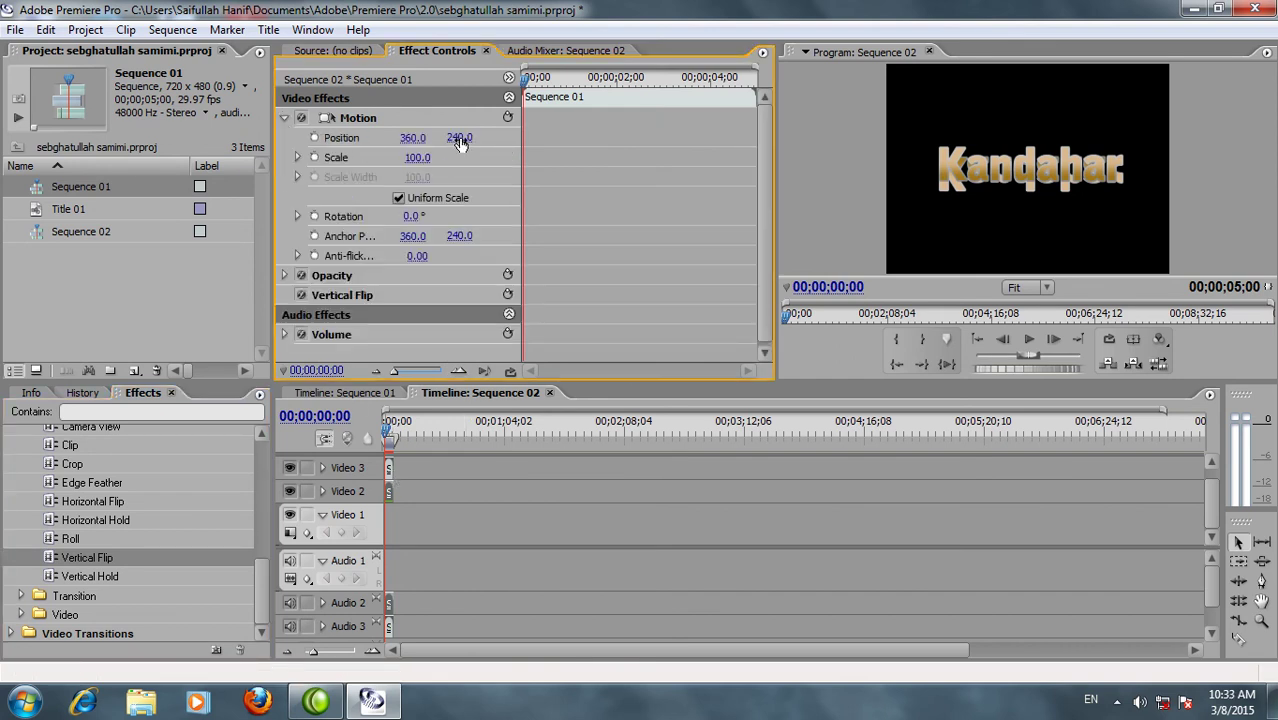
mouse_move(480, 141)
mouse_down()
mouse_move(513, 137)
mouse_move(478, 144)
mouse_up()
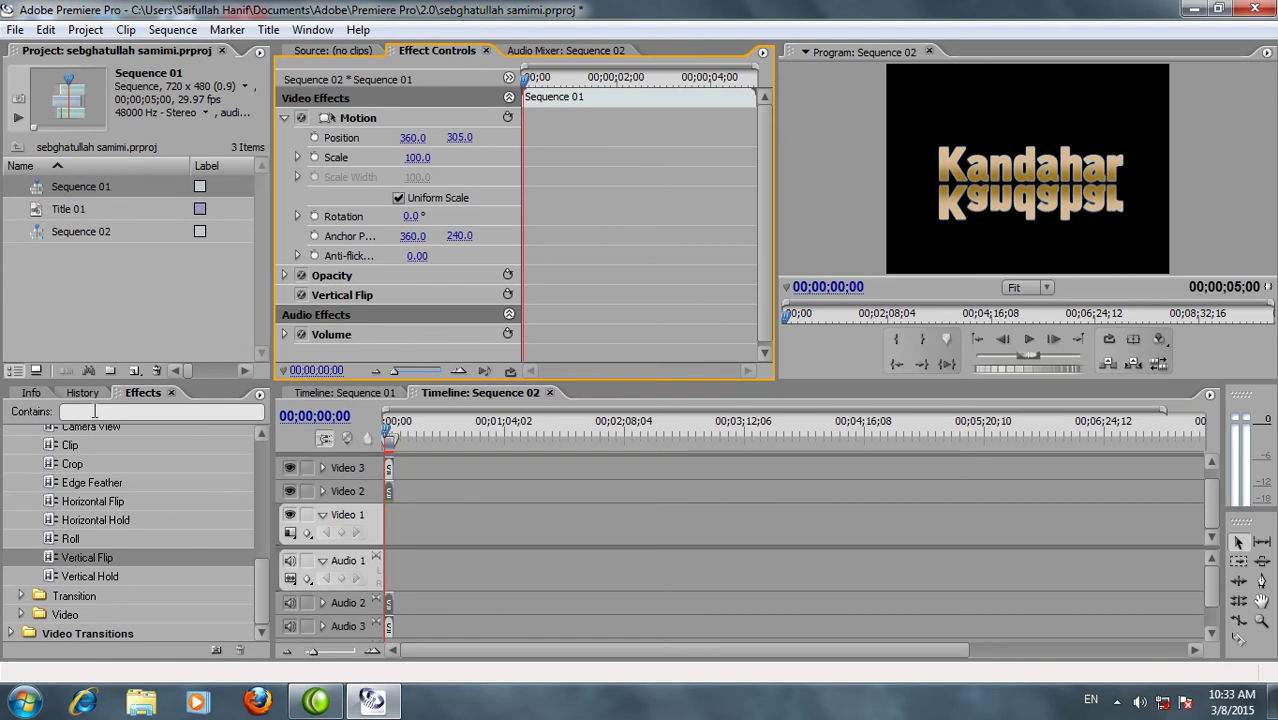
drag(261, 612, 174, 549)
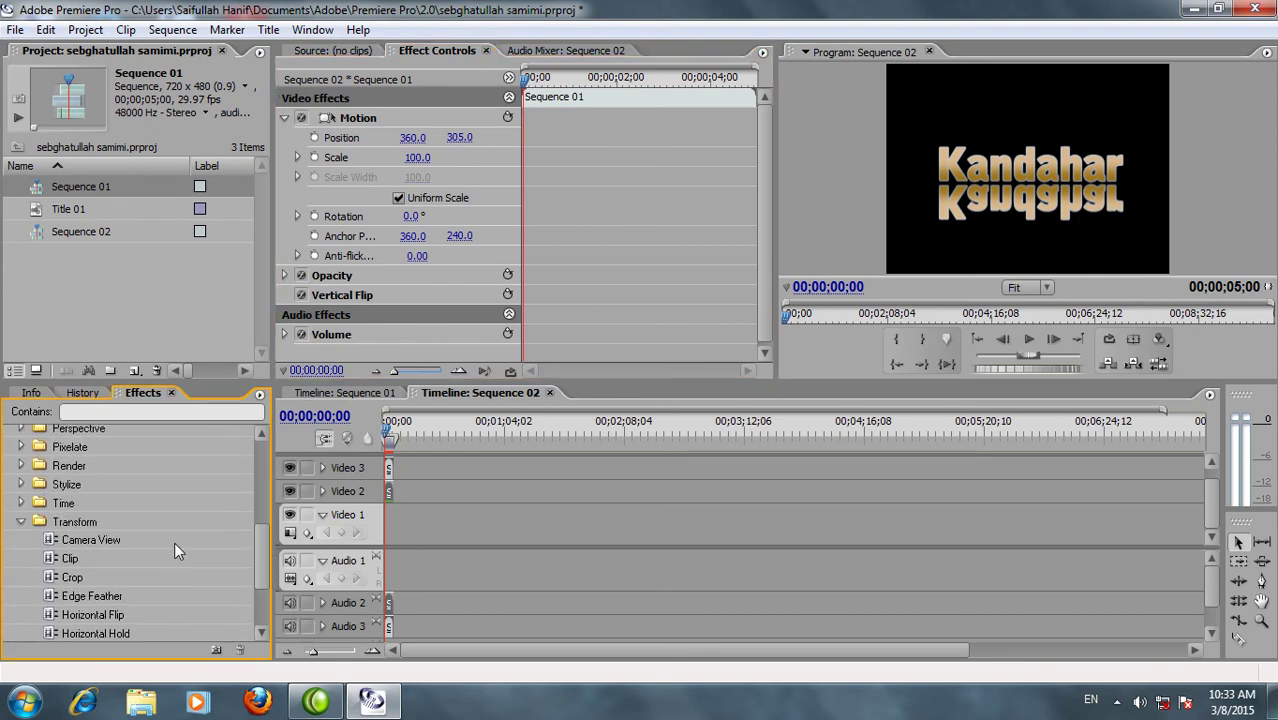
Apply the Transition > Linear Wipe effect to the flipped reflection clip
click(17, 522)
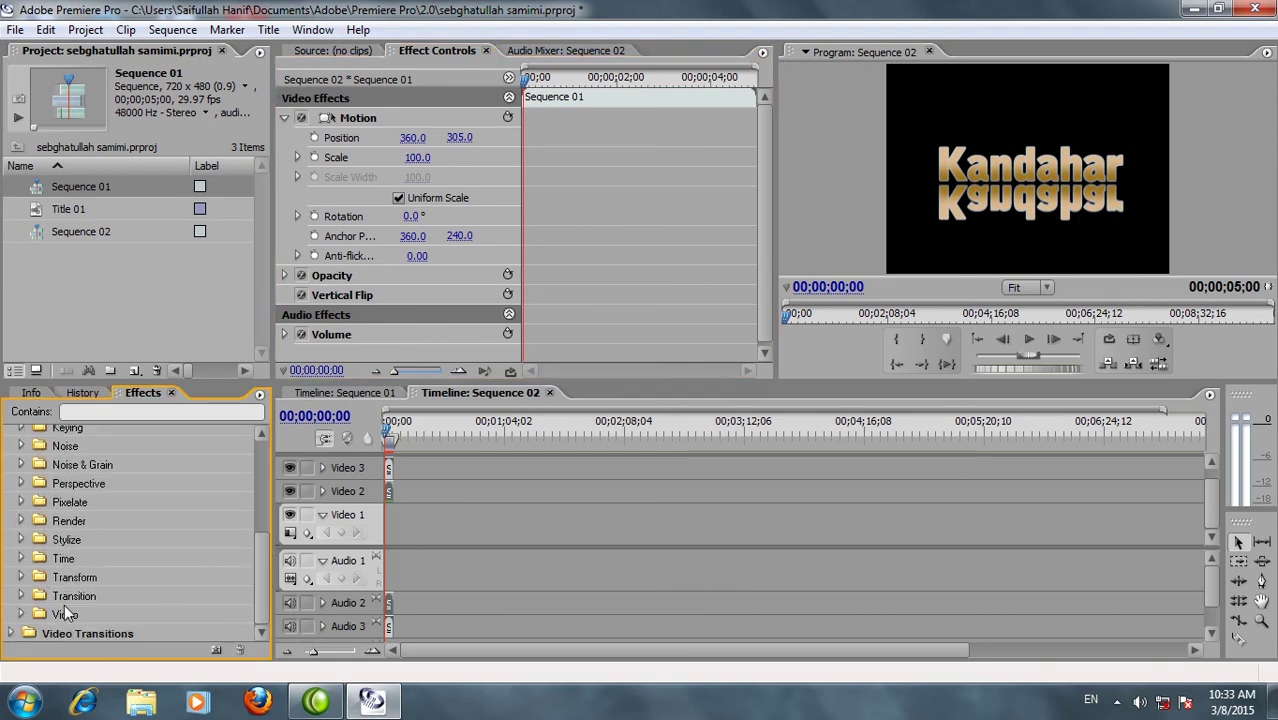
click(21, 596)
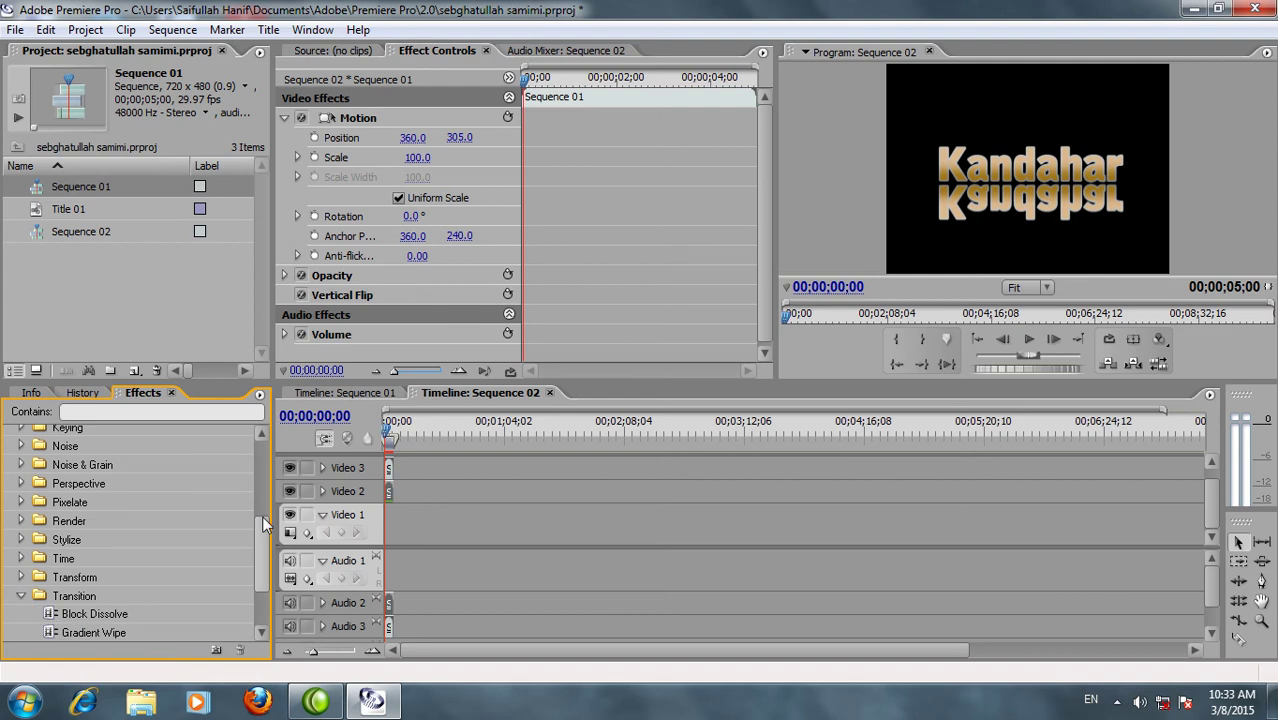
drag(262, 515, 254, 562)
click(101, 559)
drag(119, 547, 386, 495)
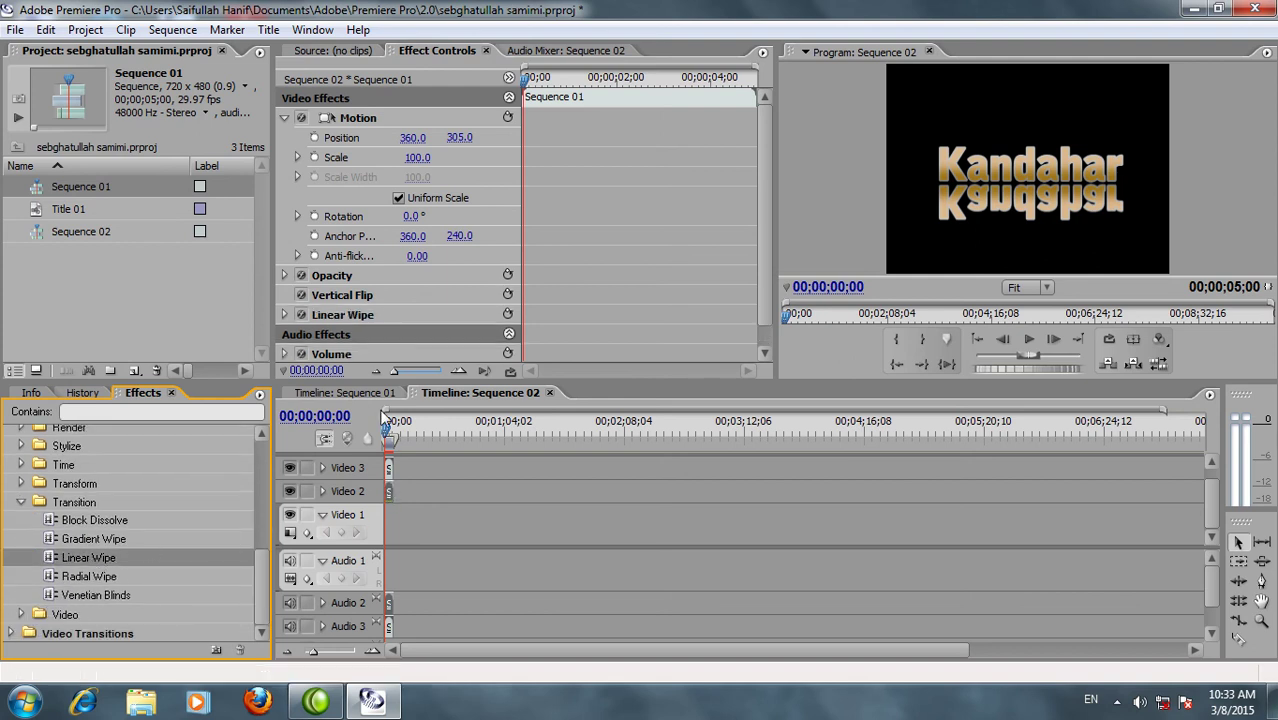
Set Linear Wipe angle 180°, completion 52% and feather 151, then preview playback
drag(763, 160, 763, 182)
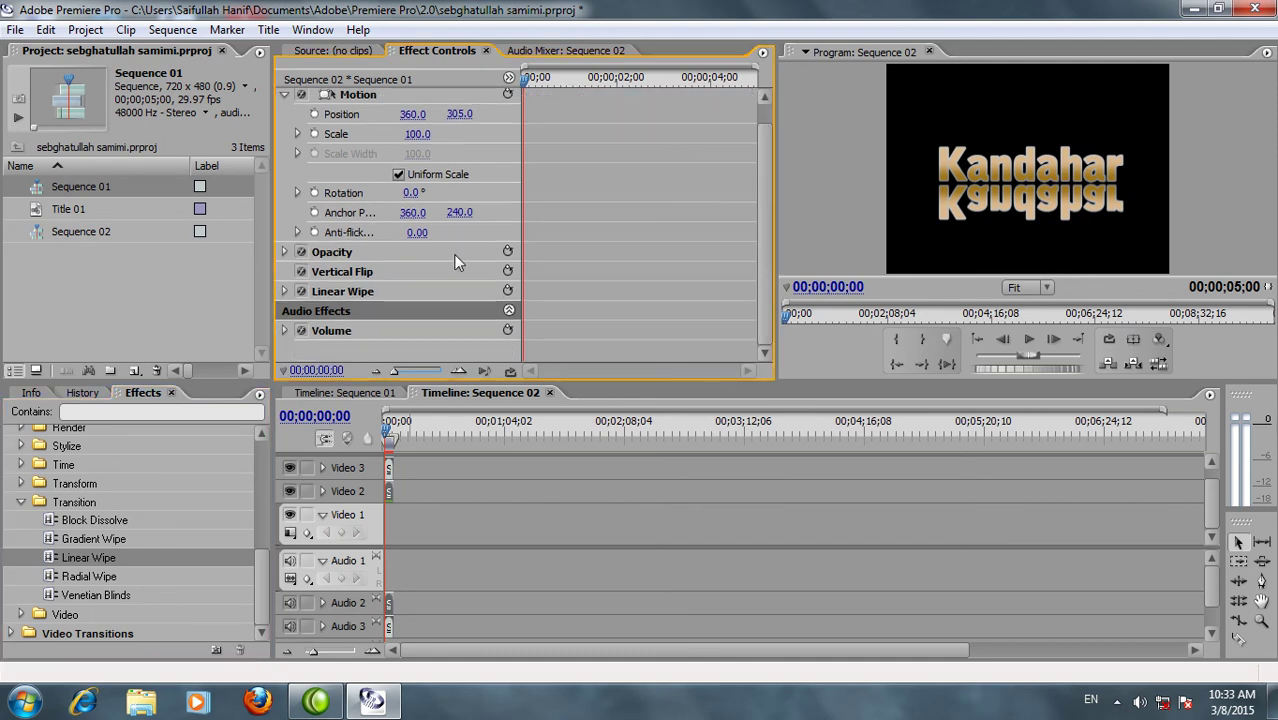
click(285, 292)
drag(758, 158, 747, 215)
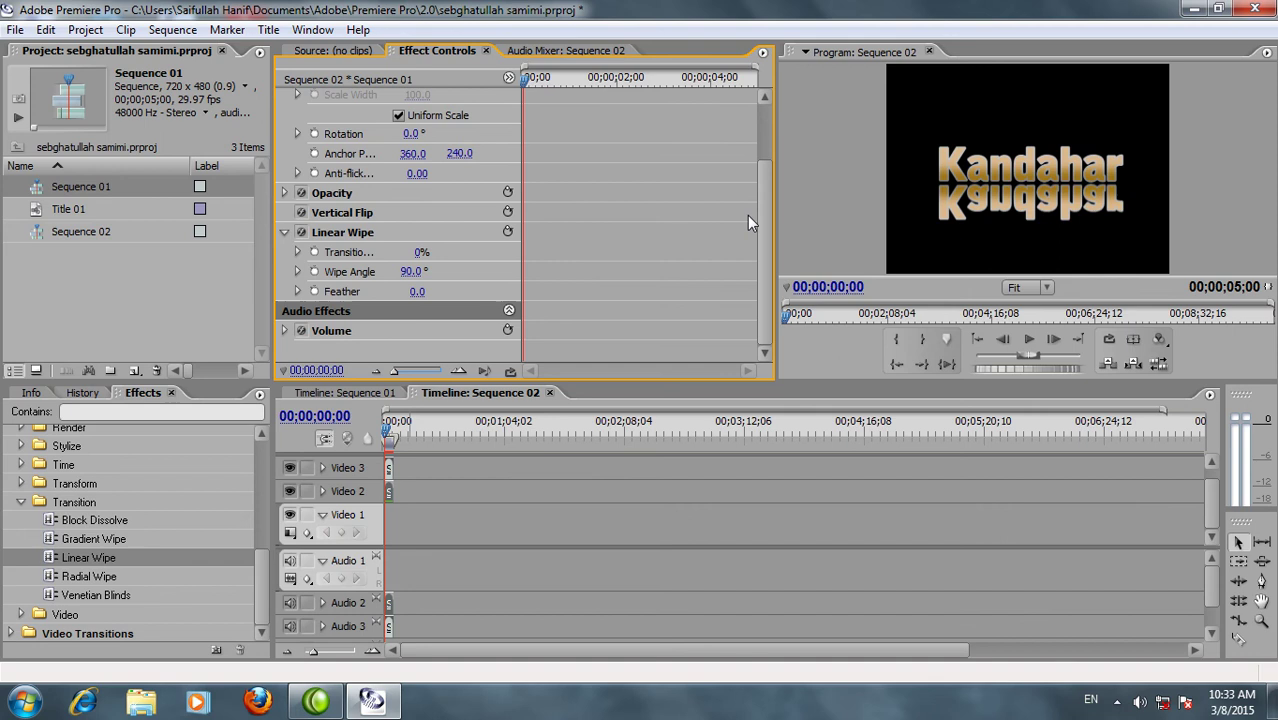
click(411, 271)
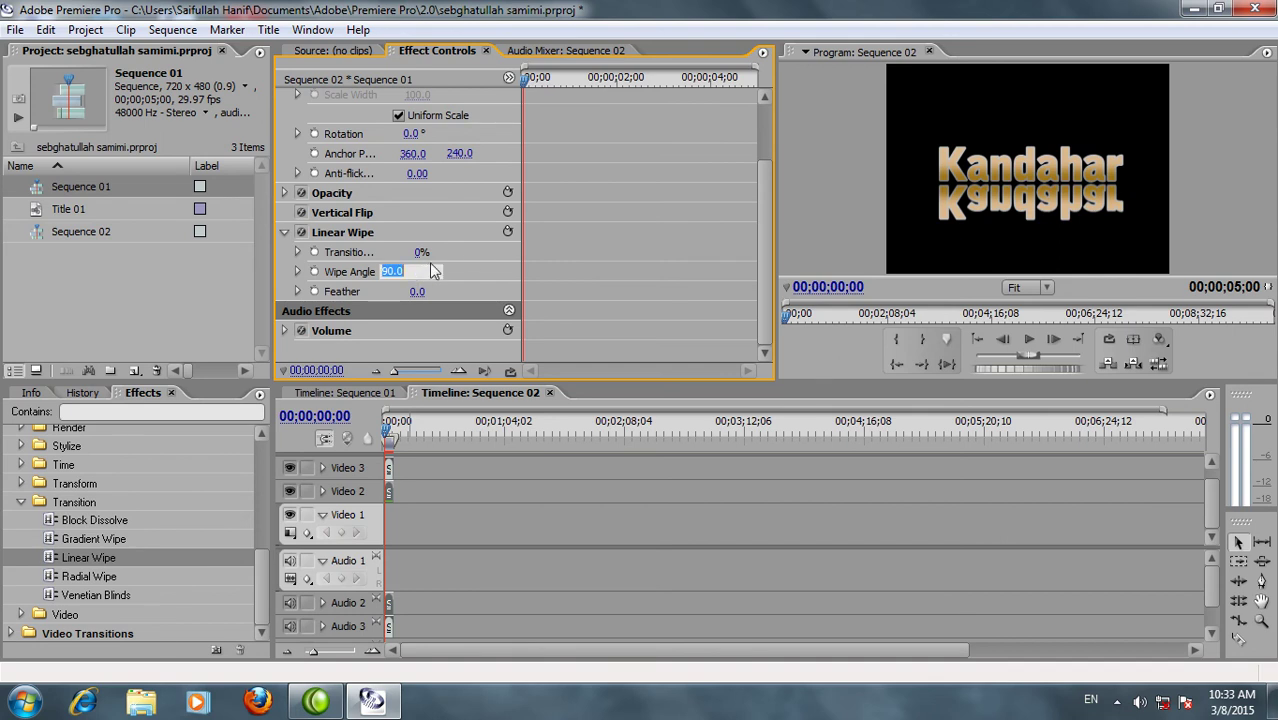
text(180)
key(Return)
drag(418, 252, 488, 295)
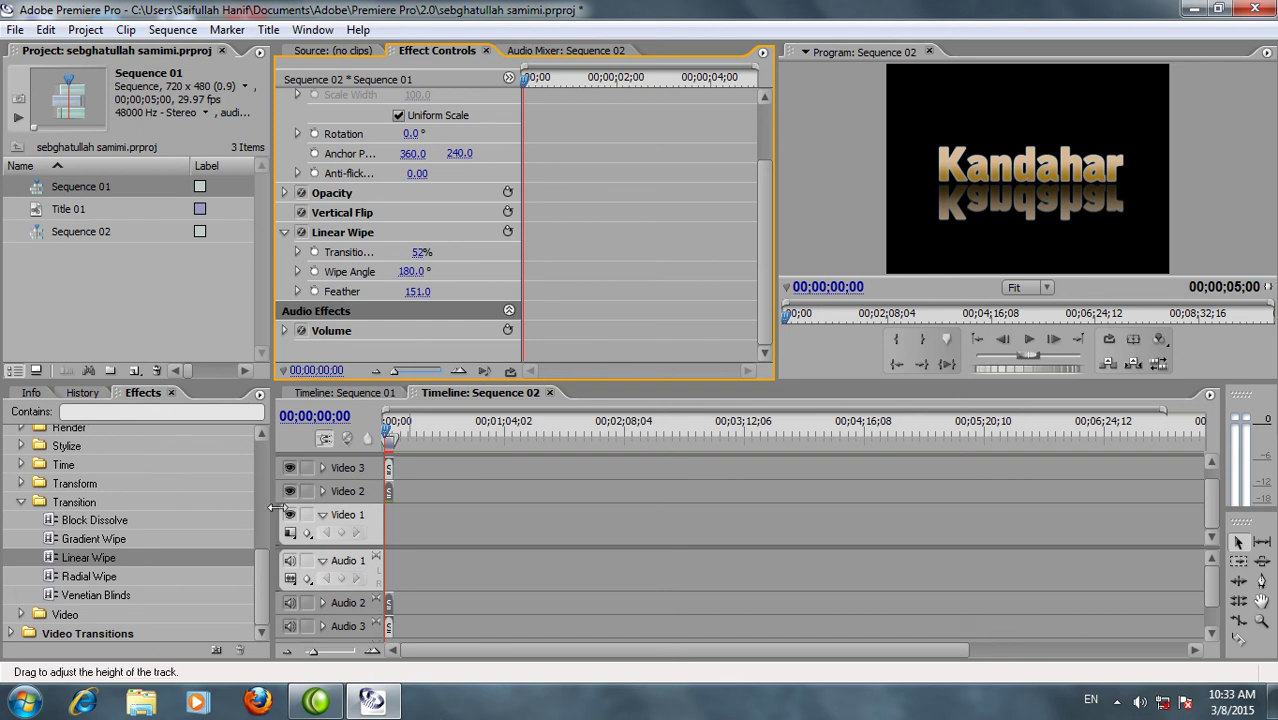
mouse_move(256, 570)
mouse_down()
mouse_move(258, 544)
mouse_move(256, 577)
mouse_up()
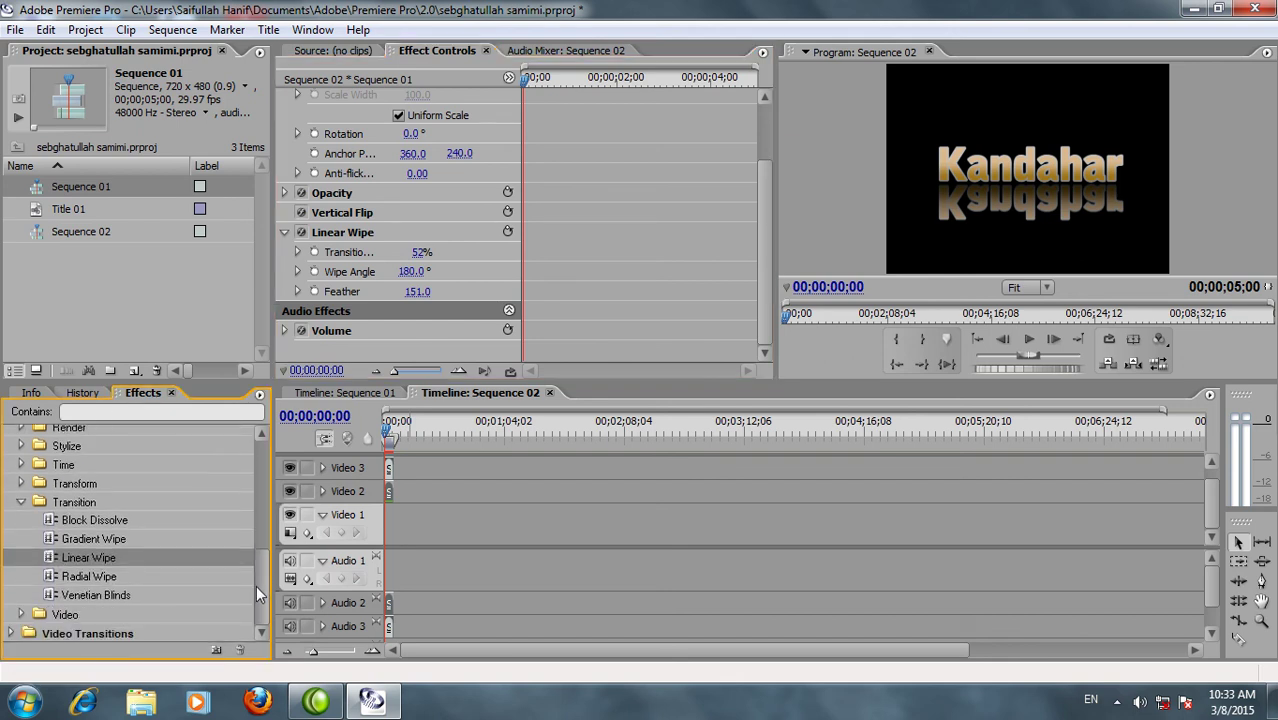
click(1026, 345)
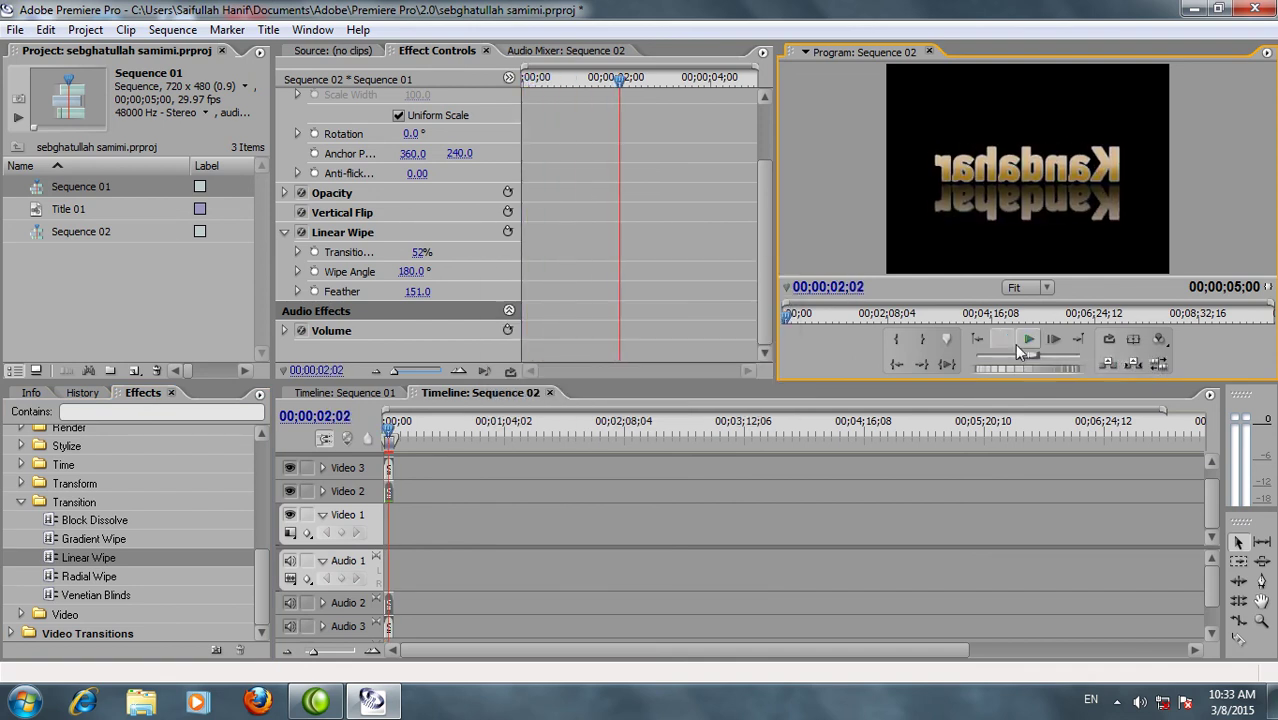
click(514, 100)
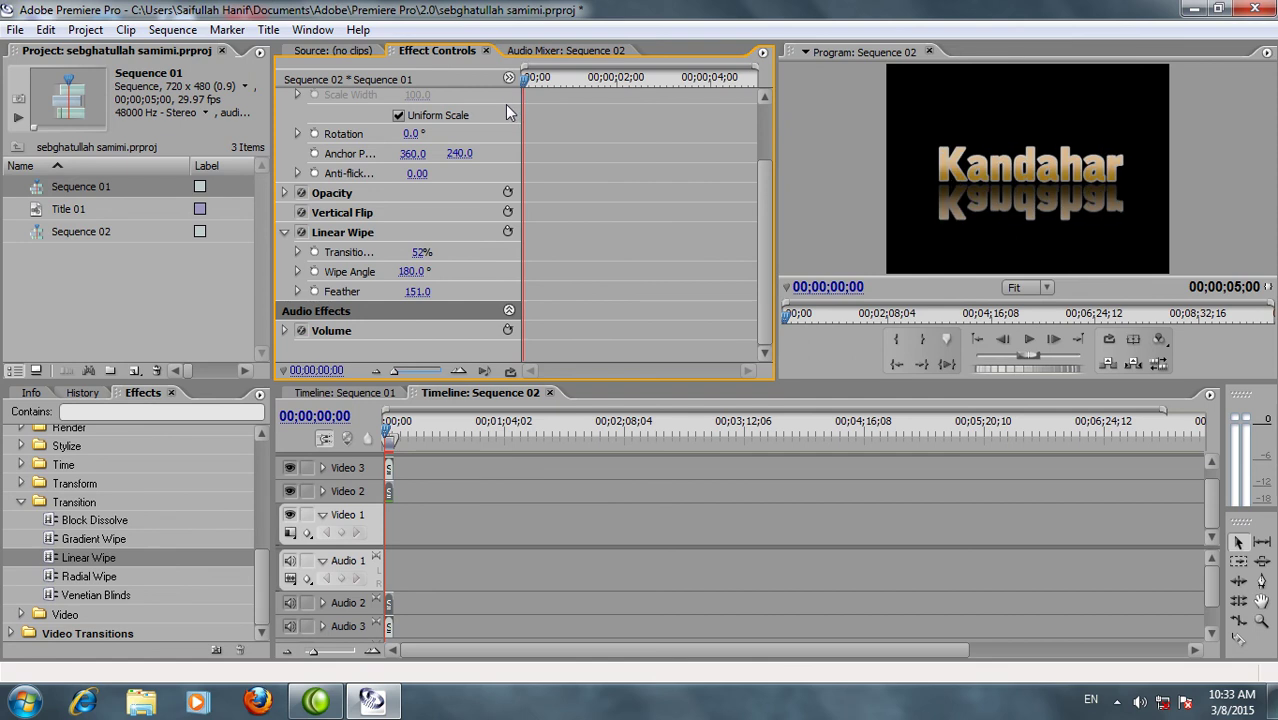
Create a dark red 8F4C4C Color Matte with its default name
click(46, 29)
mouse_move(16, 29)
mouse_move(45, 53)
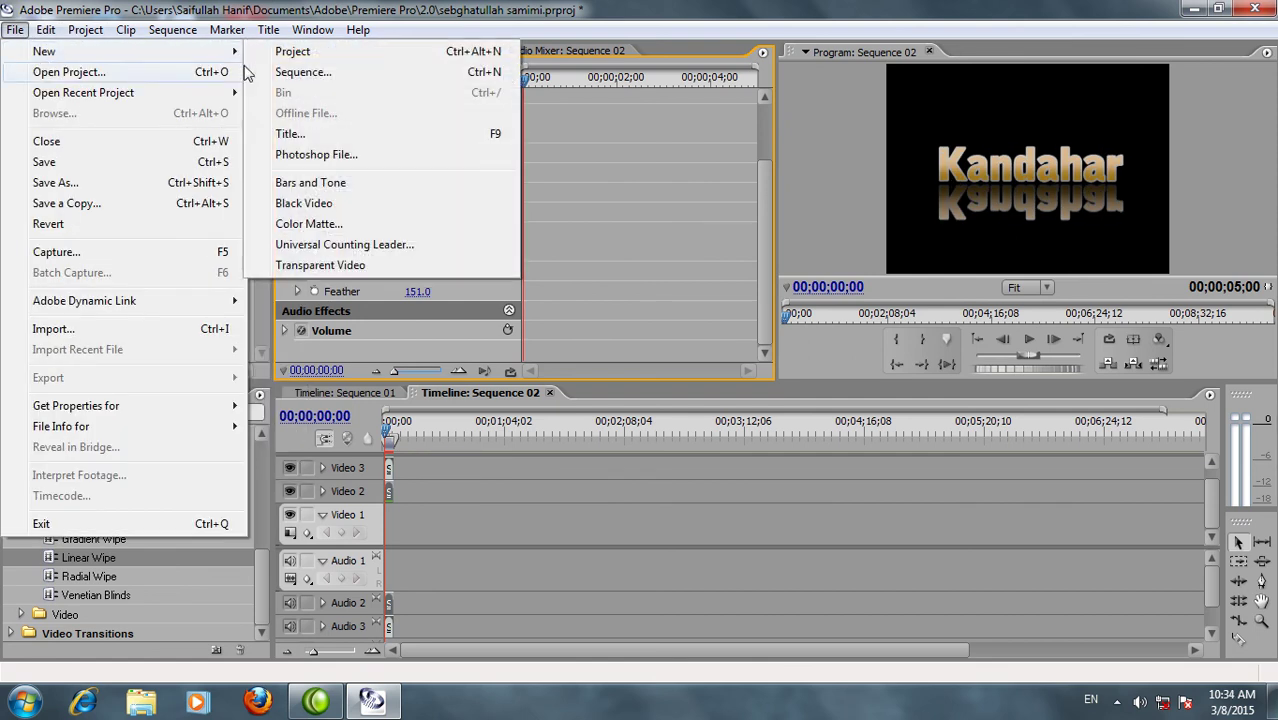
click(326, 224)
click(560, 332)
click(468, 320)
click(542, 365)
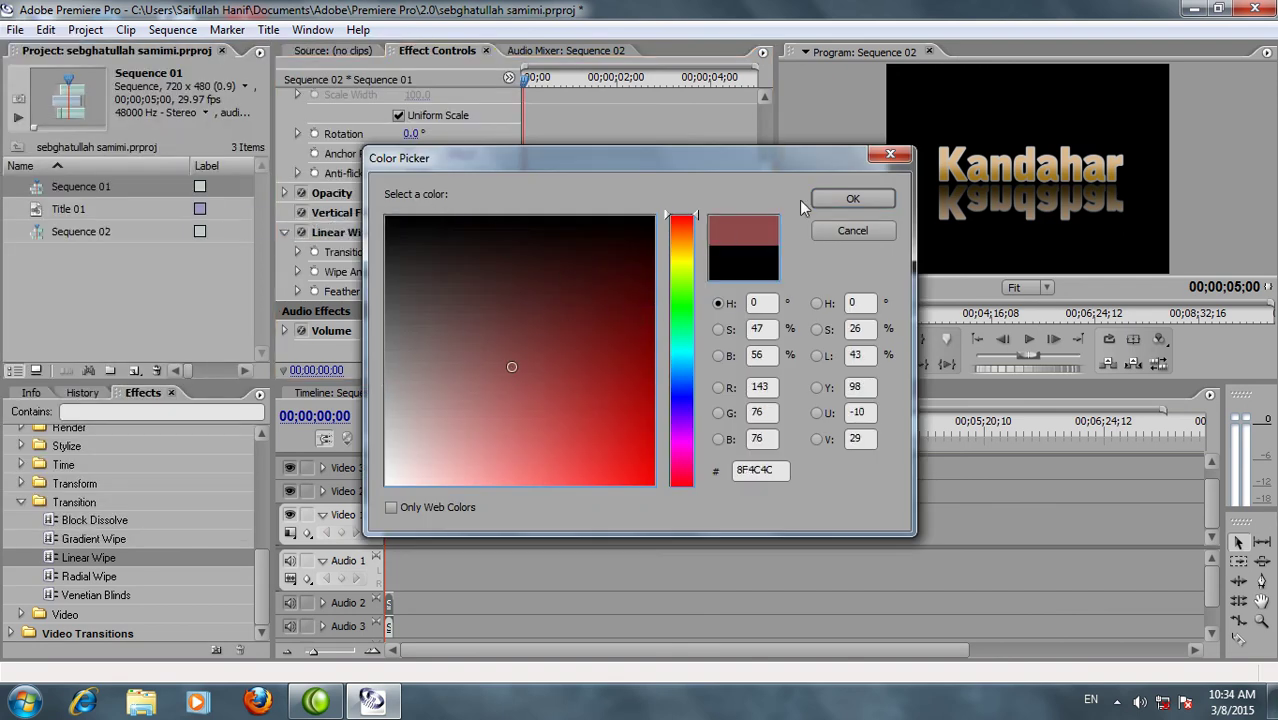
click(853, 198)
key(Return)
Place the Color Matte at the start of Video 1 behind the title
click(110, 253)
click(97, 283)
drag(85, 253, 385, 513)
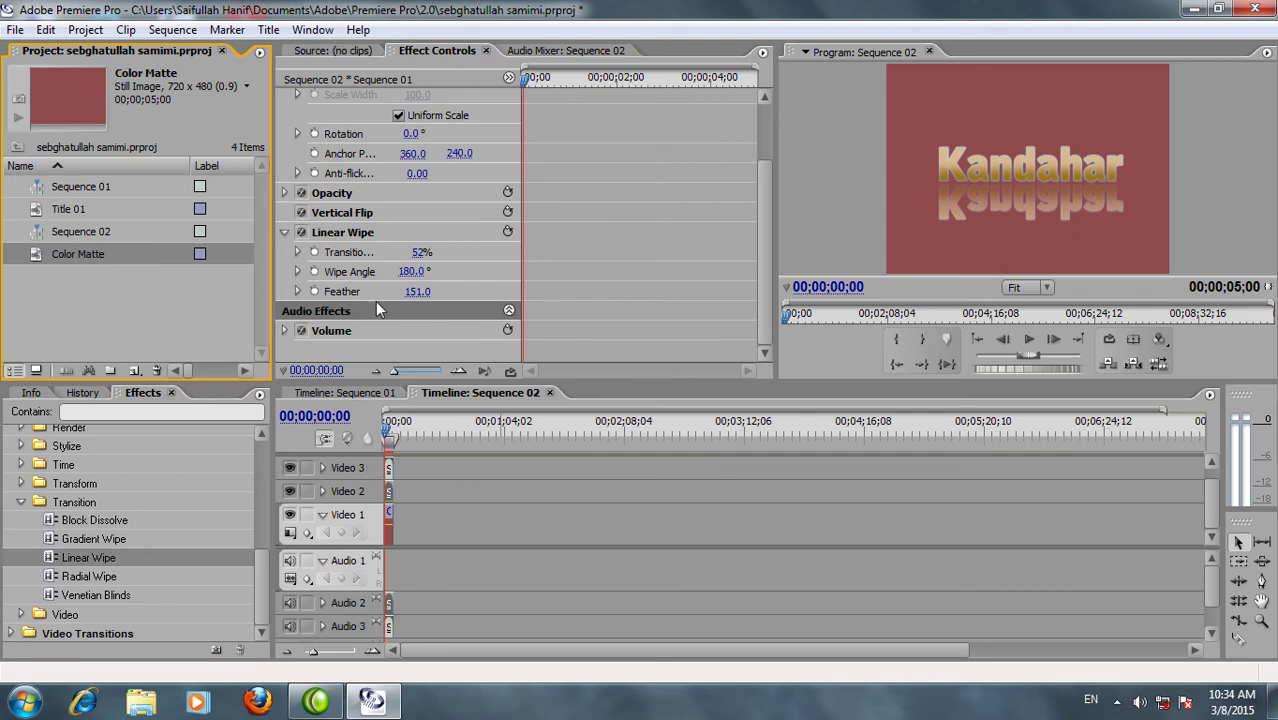
click(759, 185)
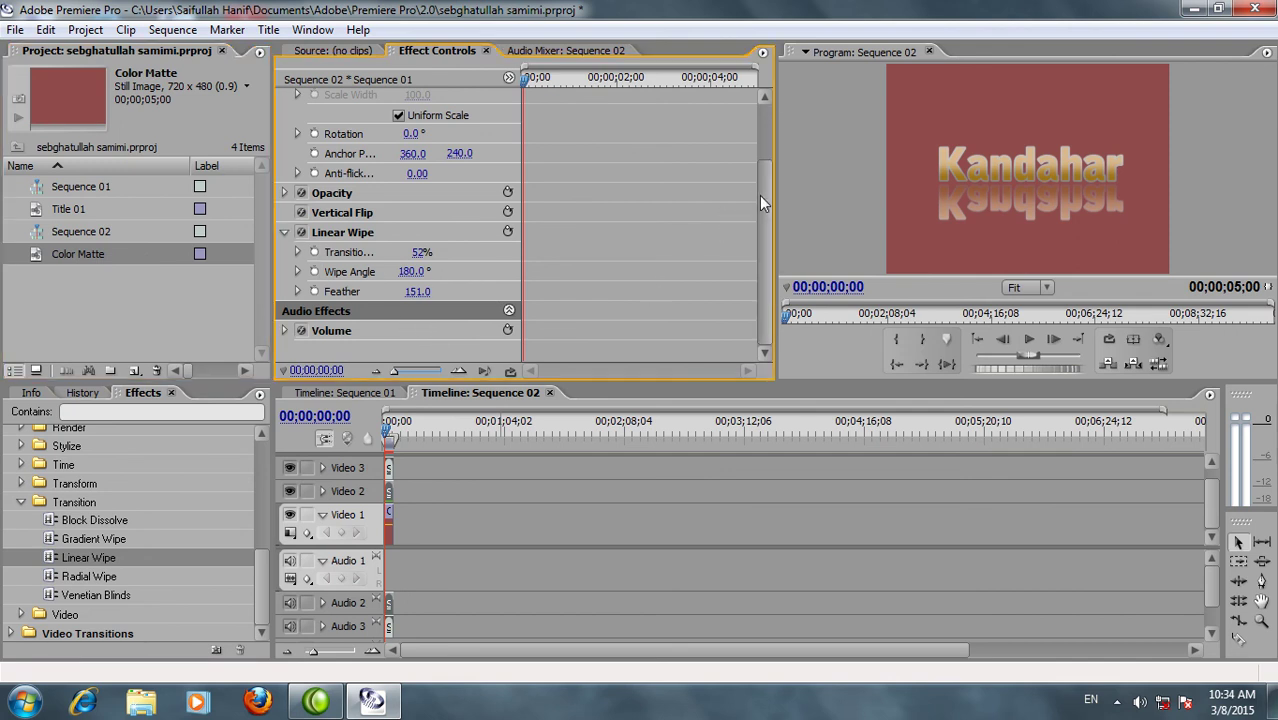
Search the effects for 'ramp' and drop the Ramp effect onto the Color Matte clip on Video 1
click(387, 525)
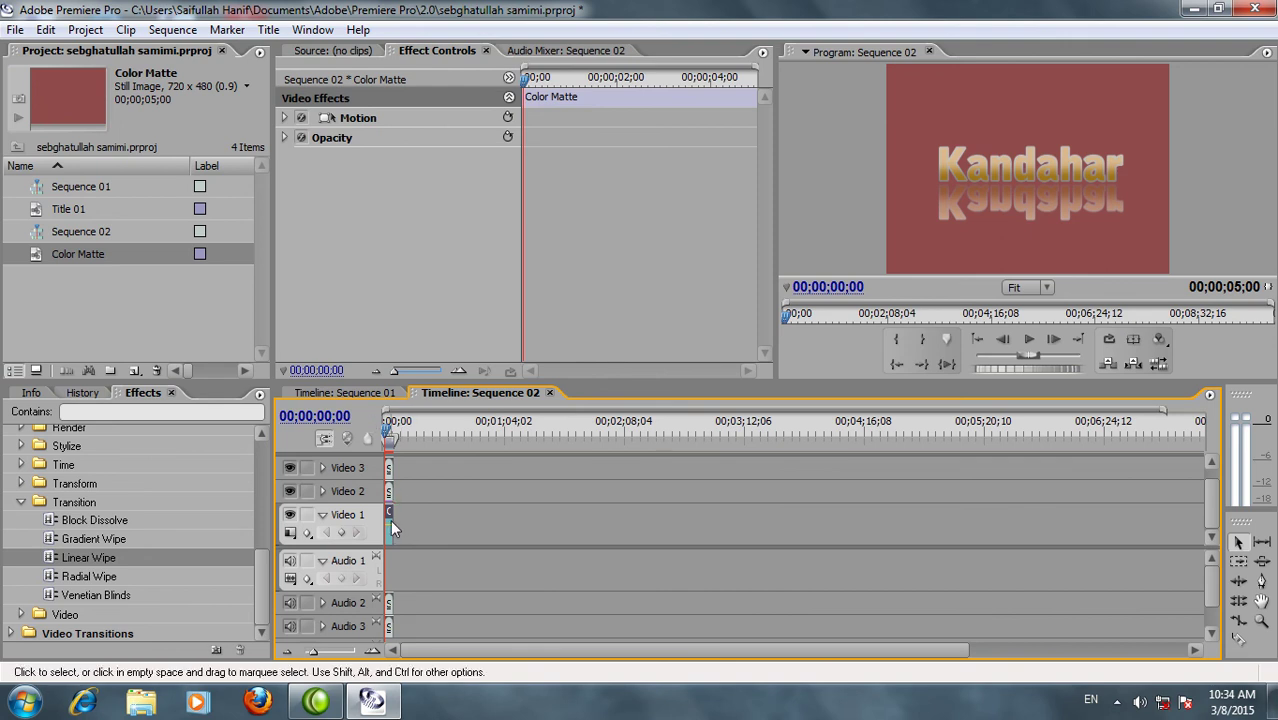
click(72, 255)
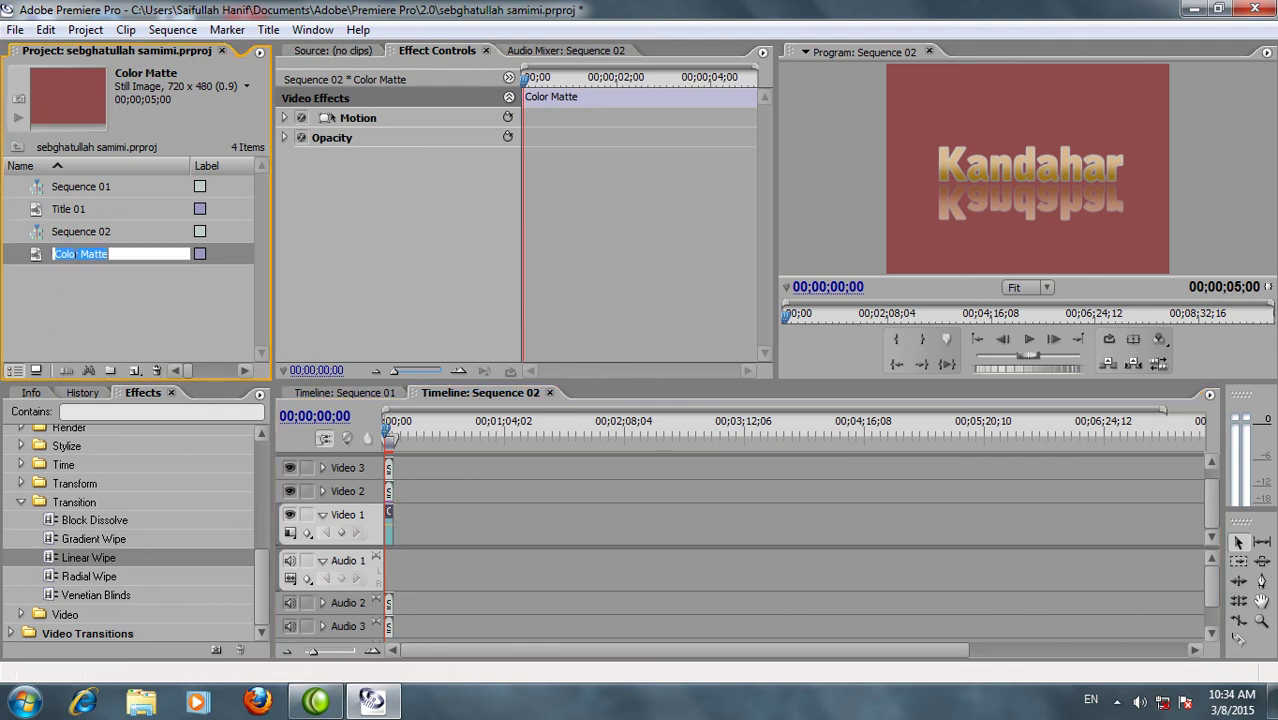
drag(260, 564, 259, 553)
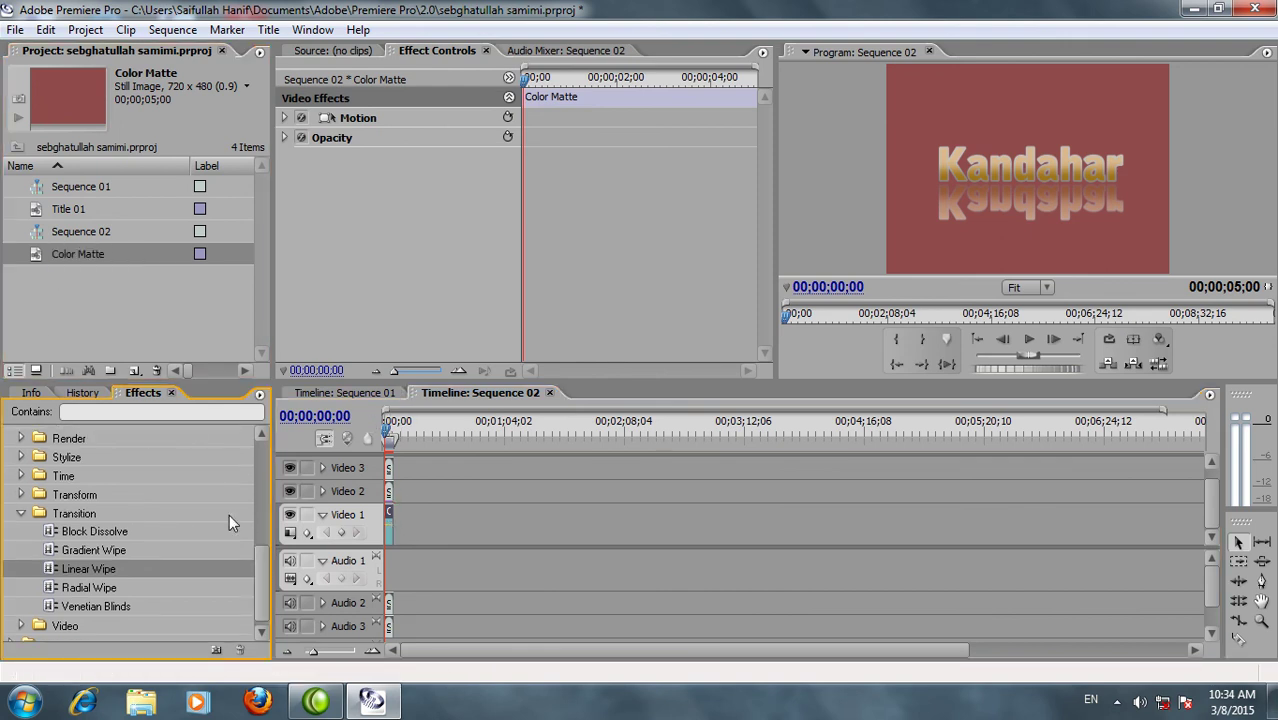
click(137, 411)
text(ramp)
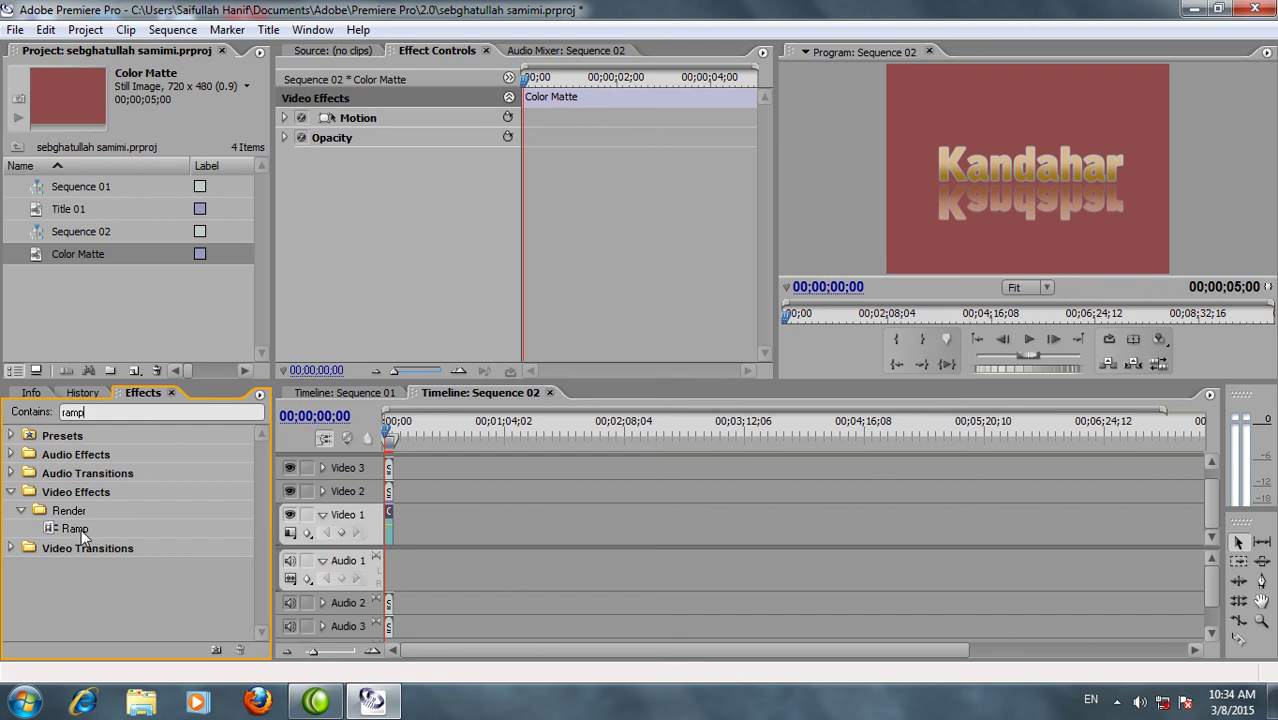
drag(81, 529, 387, 525)
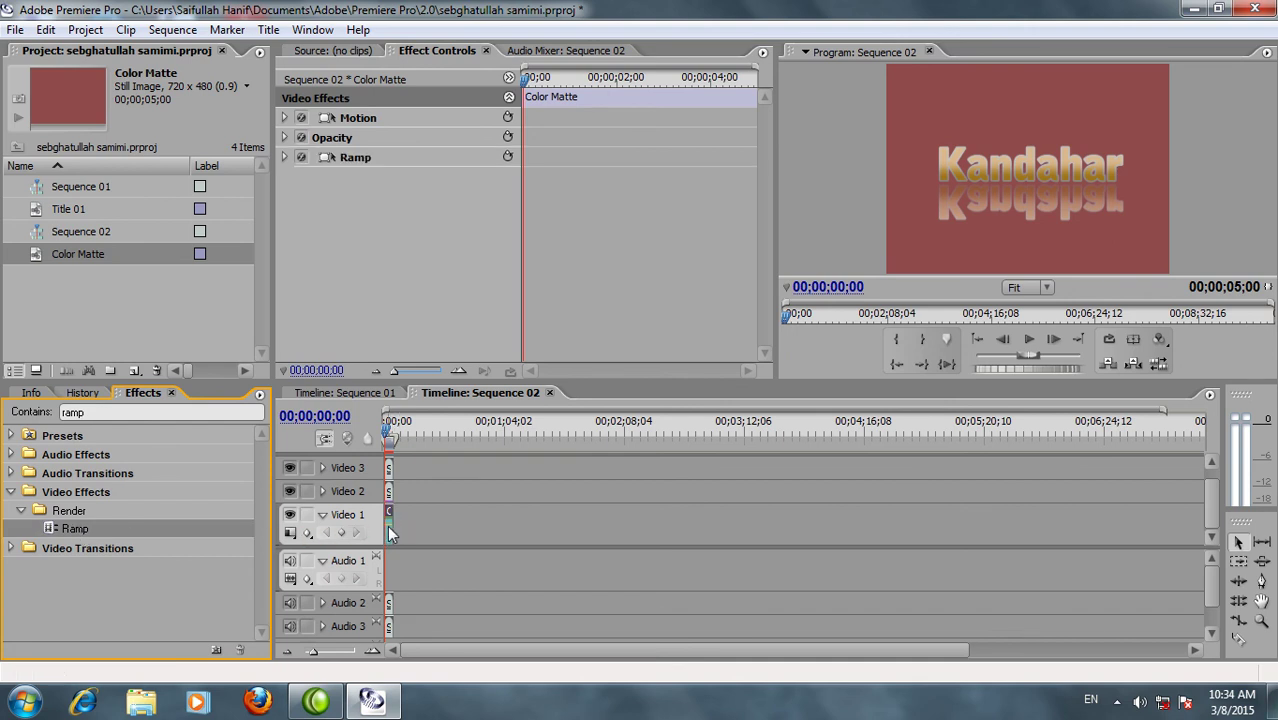
Expand the Ramp settings and set the Start Color to gold B27B22
click(285, 158)
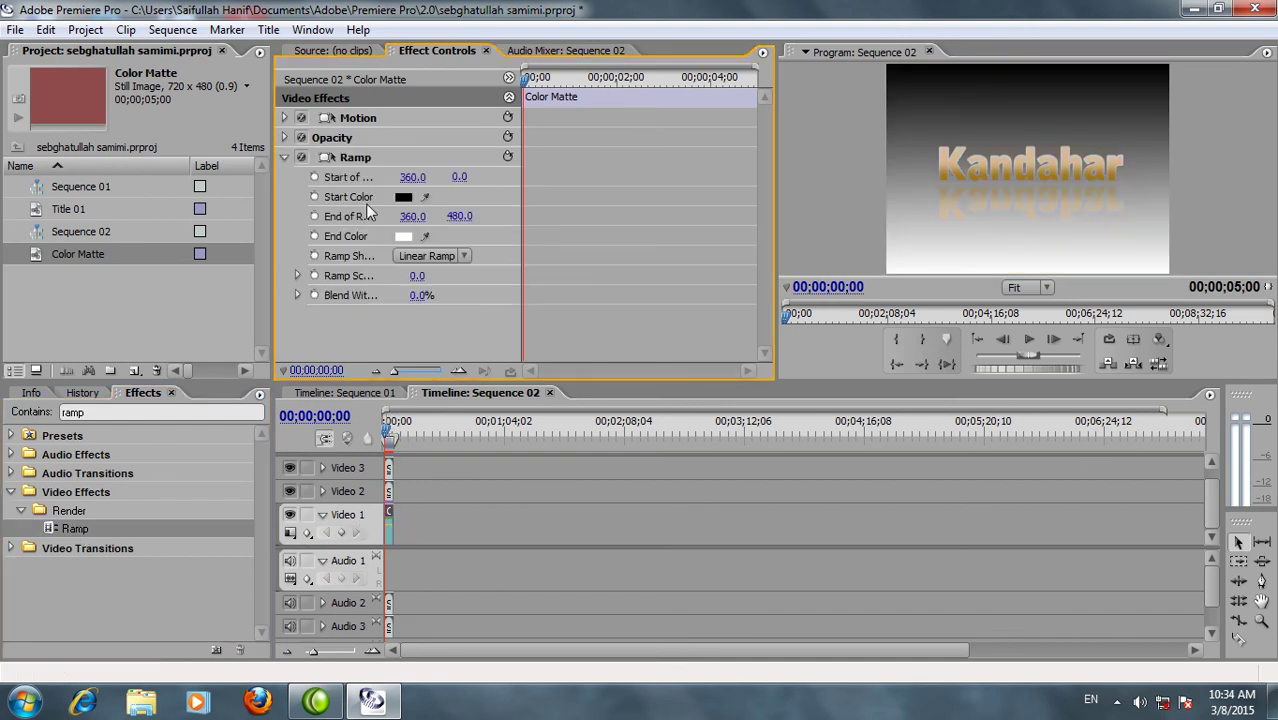
click(403, 197)
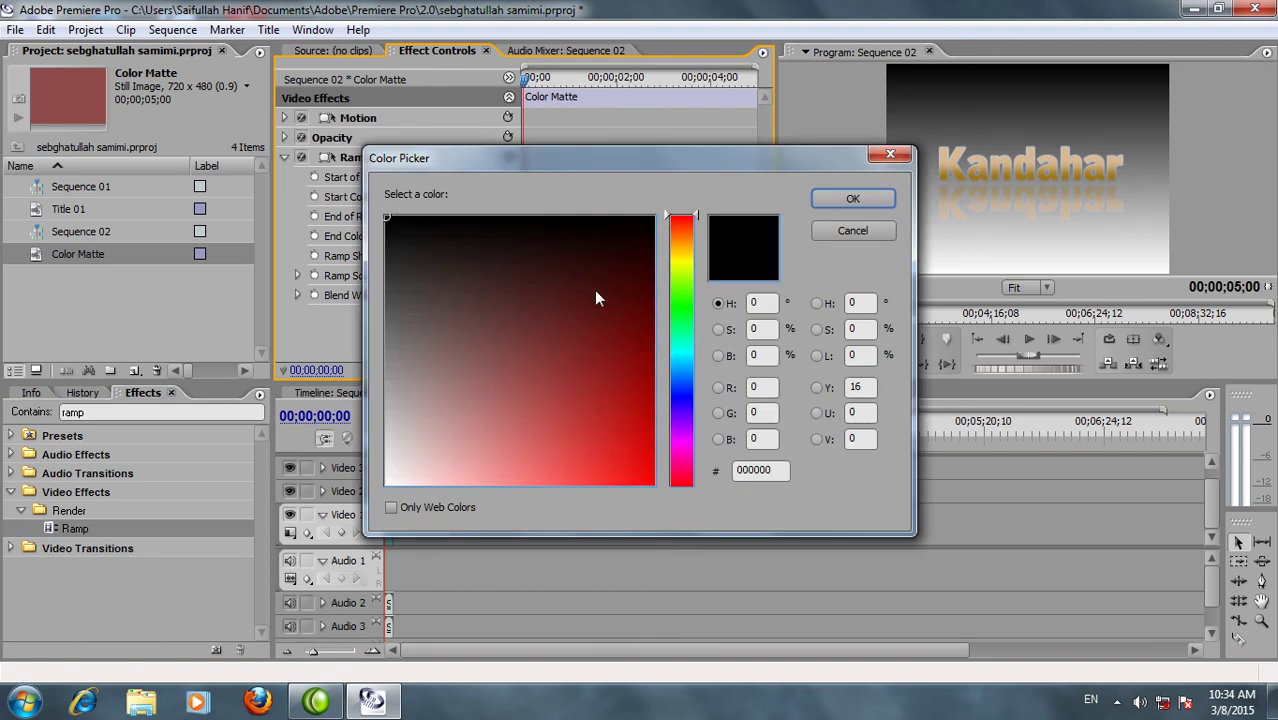
drag(680, 230, 690, 247)
click(604, 408)
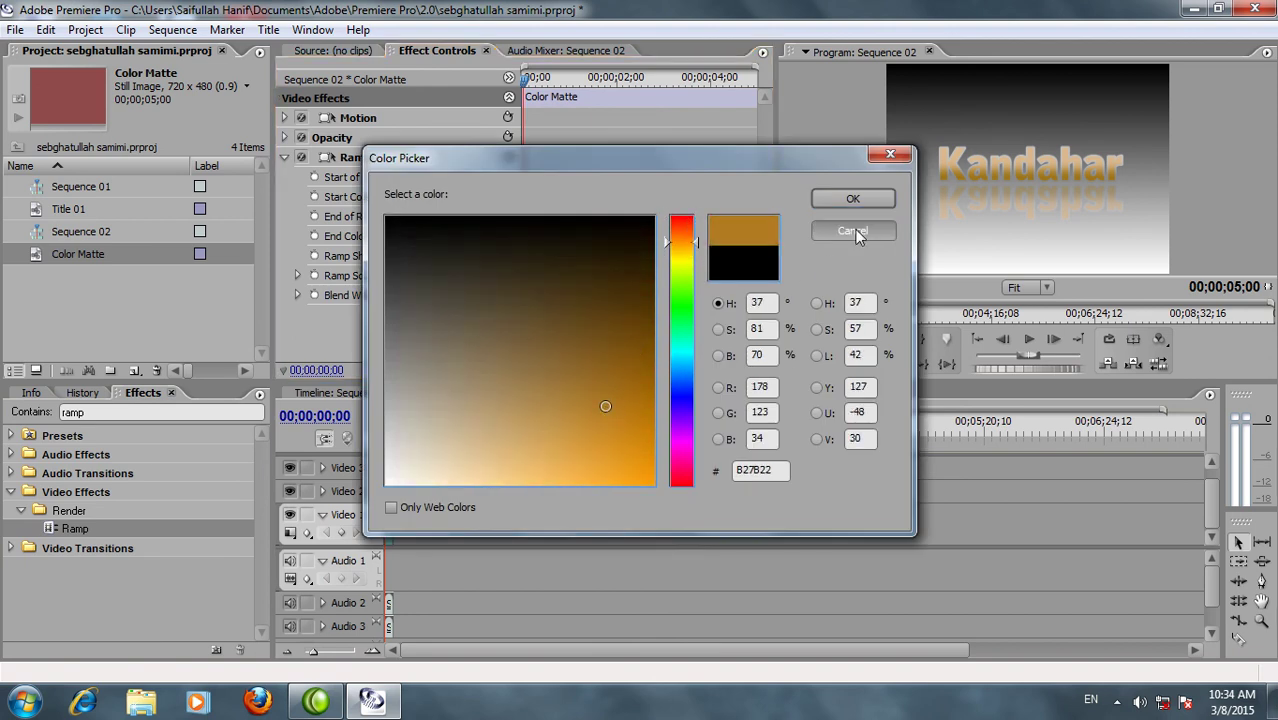
click(841, 198)
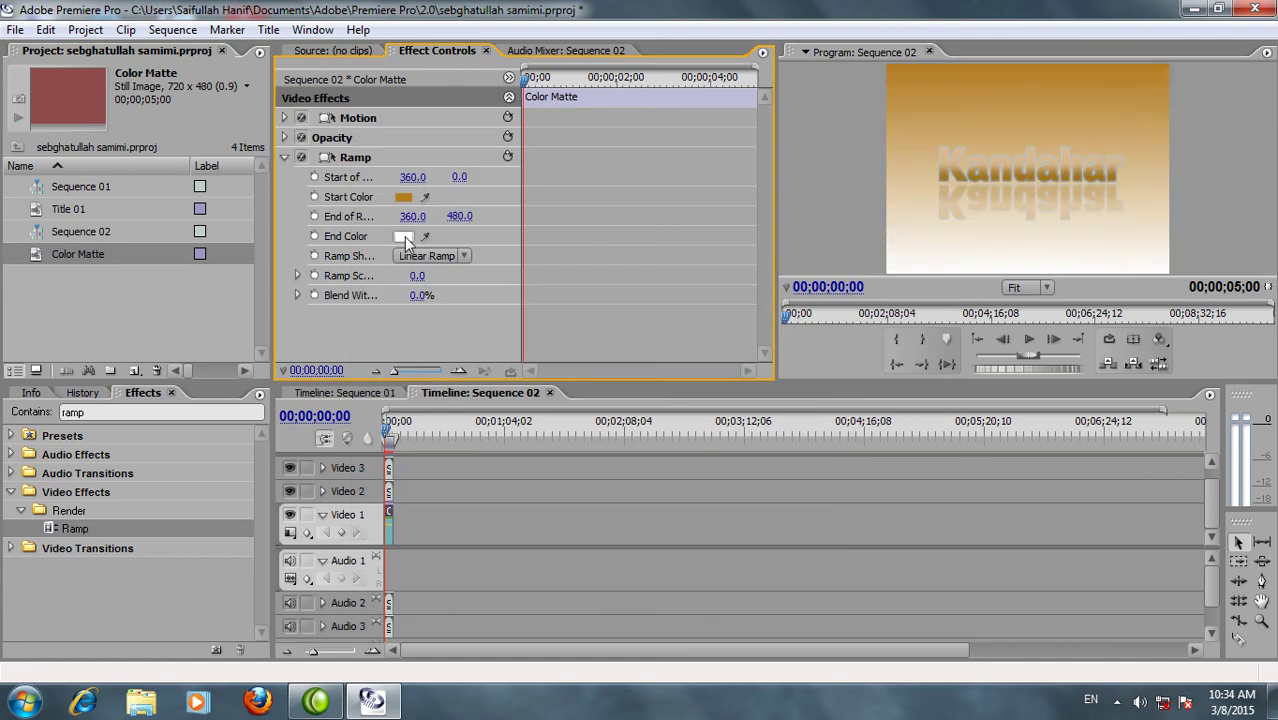
Set the Ramp End Color to a pale grey
click(403, 236)
click(513, 322)
click(410, 408)
drag(407, 406, 392, 409)
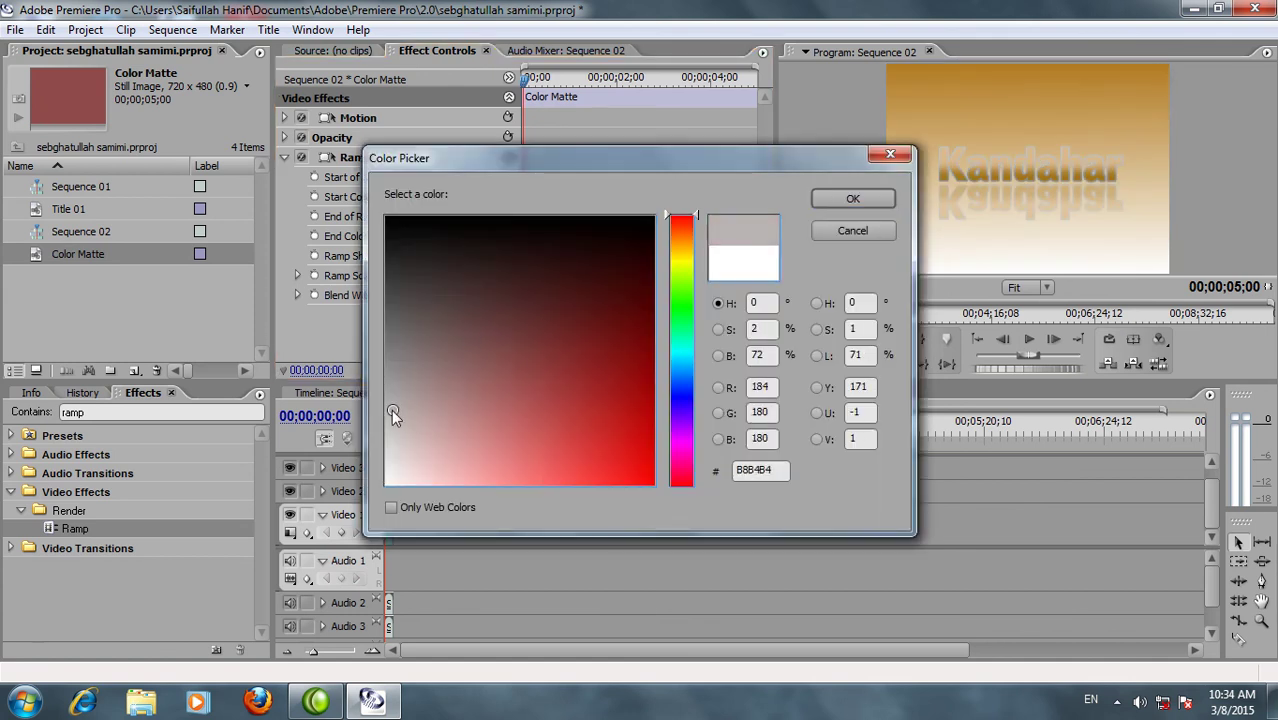
click(858, 198)
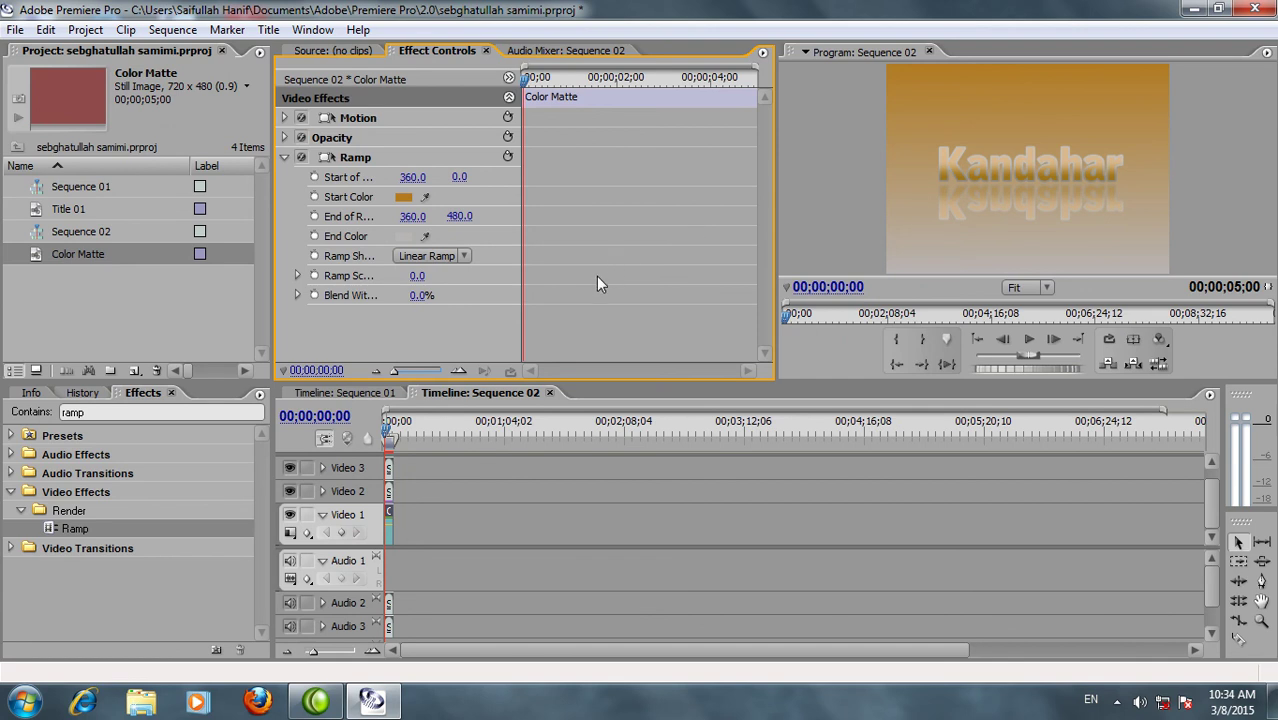
Change the End Color to yellow, then darken it to dark olive B8B528
click(404, 236)
drag(505, 410, 488, 443)
drag(682, 259, 687, 260)
click(605, 428)
drag(605, 428, 596, 412)
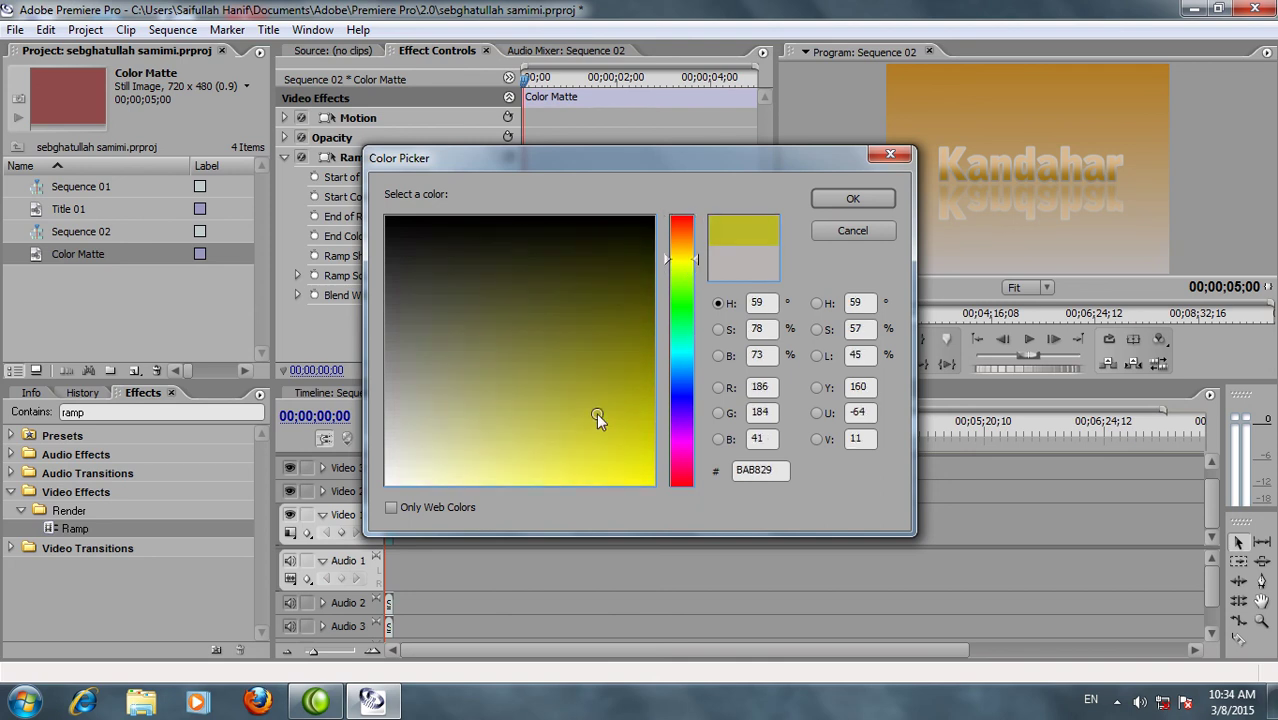
click(845, 199)
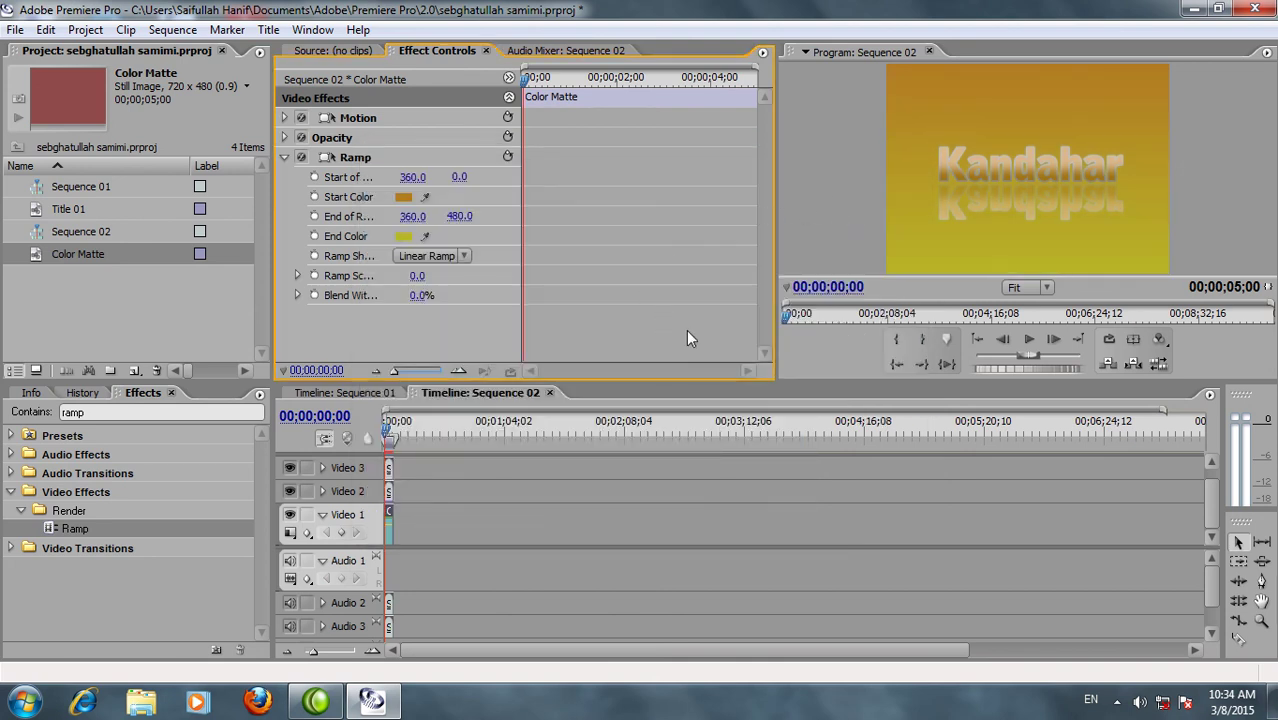
click(401, 236)
drag(608, 336, 617, 320)
click(826, 199)
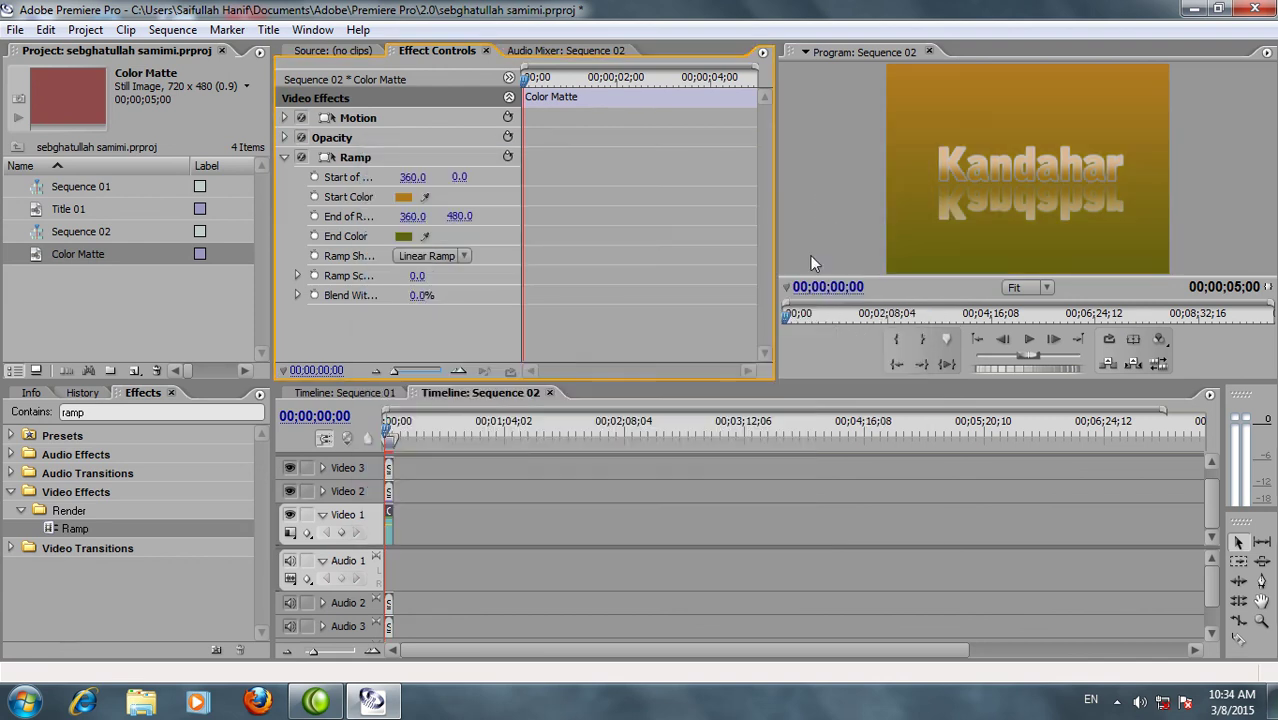
Play the sequence to preview the gradient background, then rewind to the first frame
click(1029, 340)
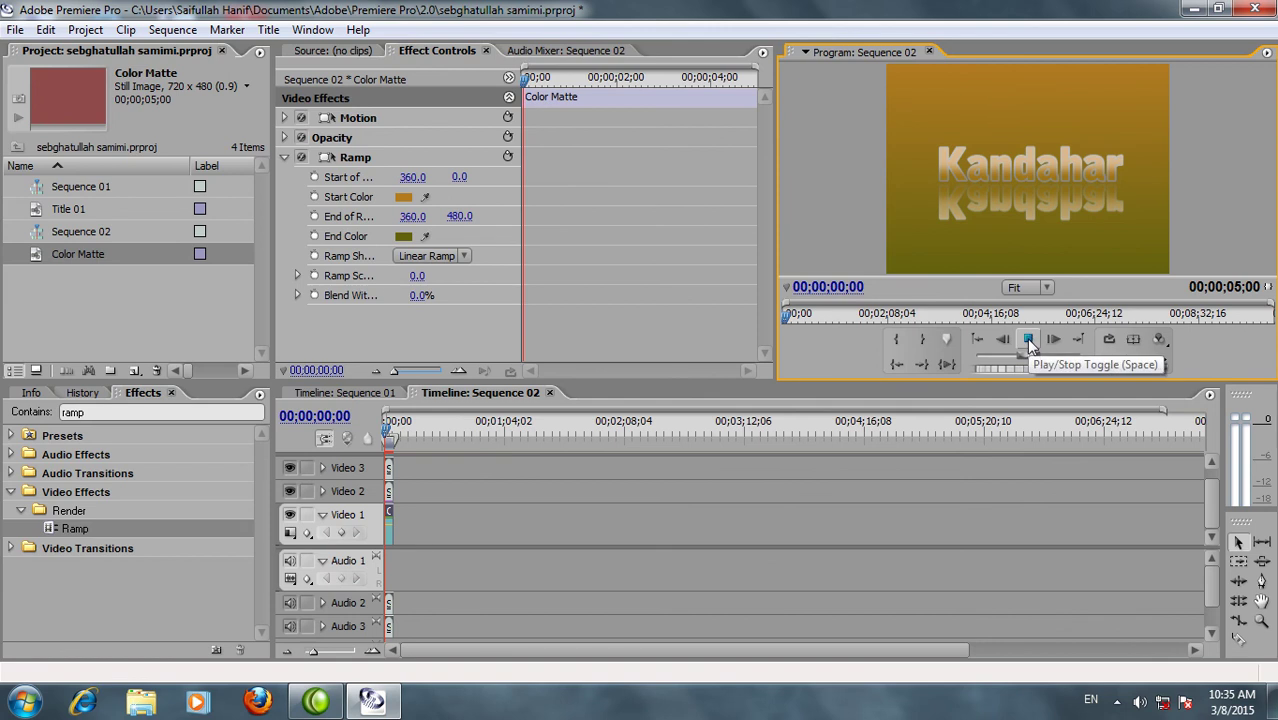
click(1029, 340)
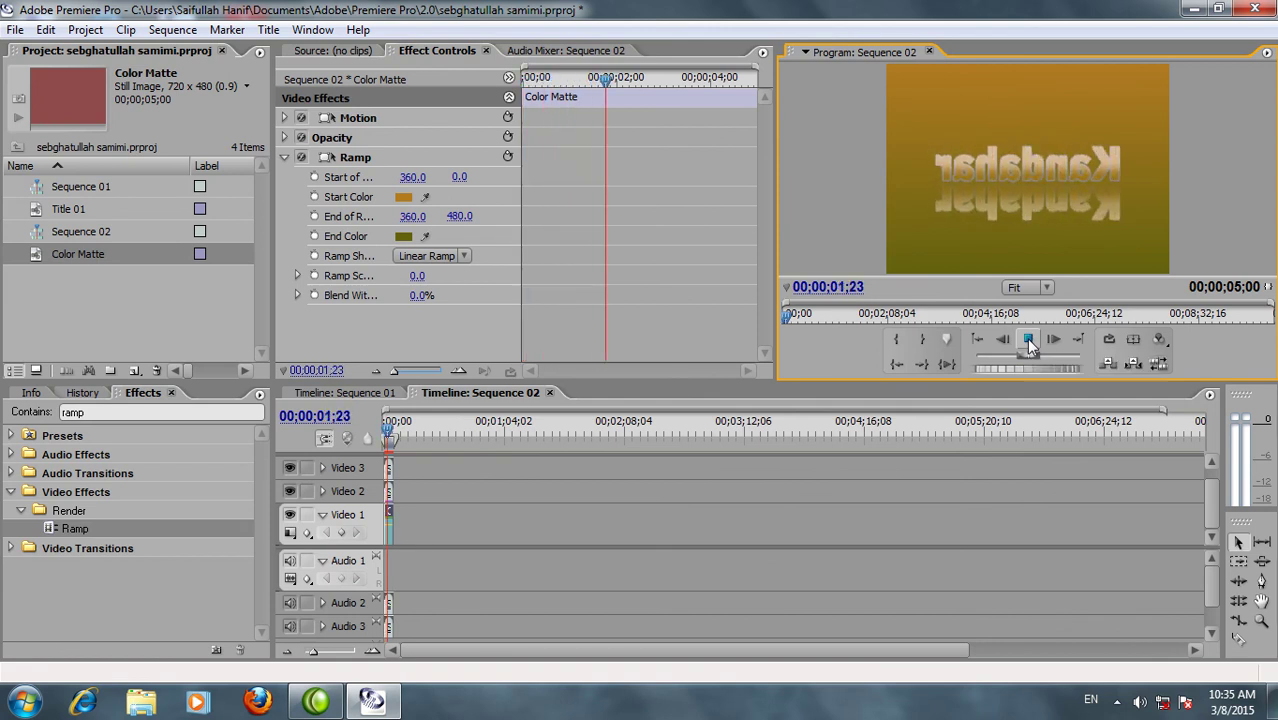
drag(613, 90, 522, 88)
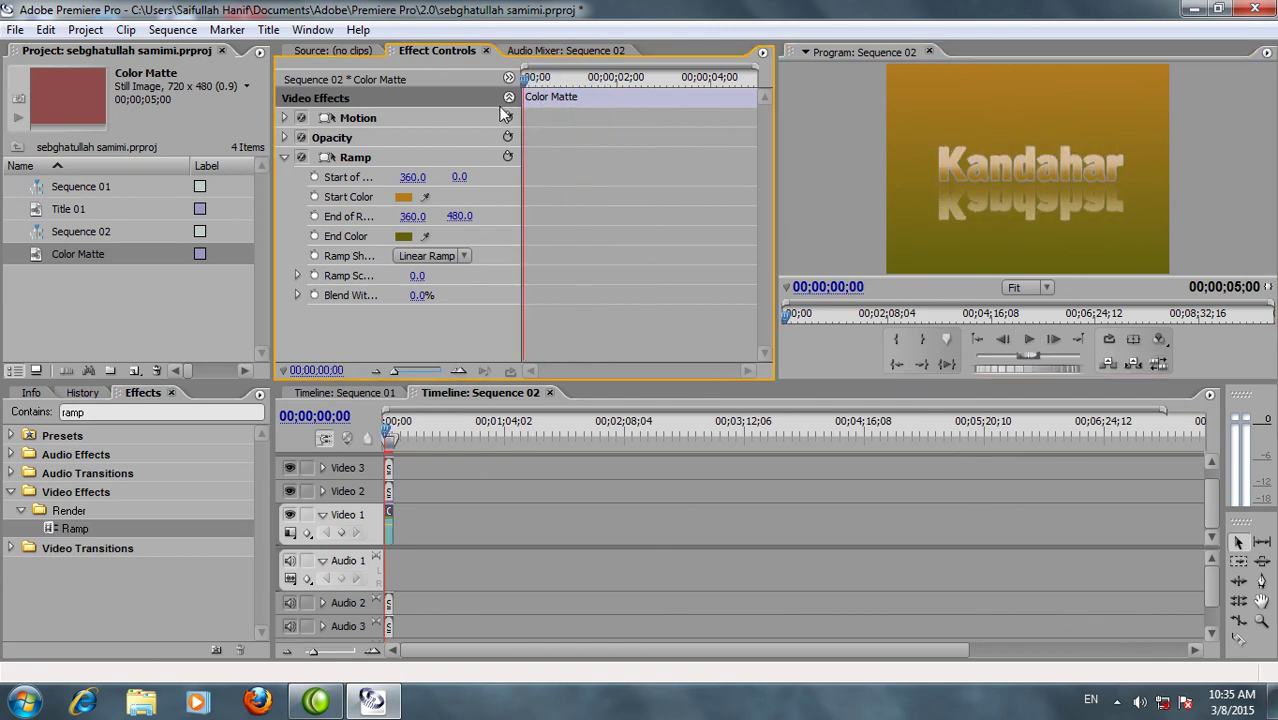